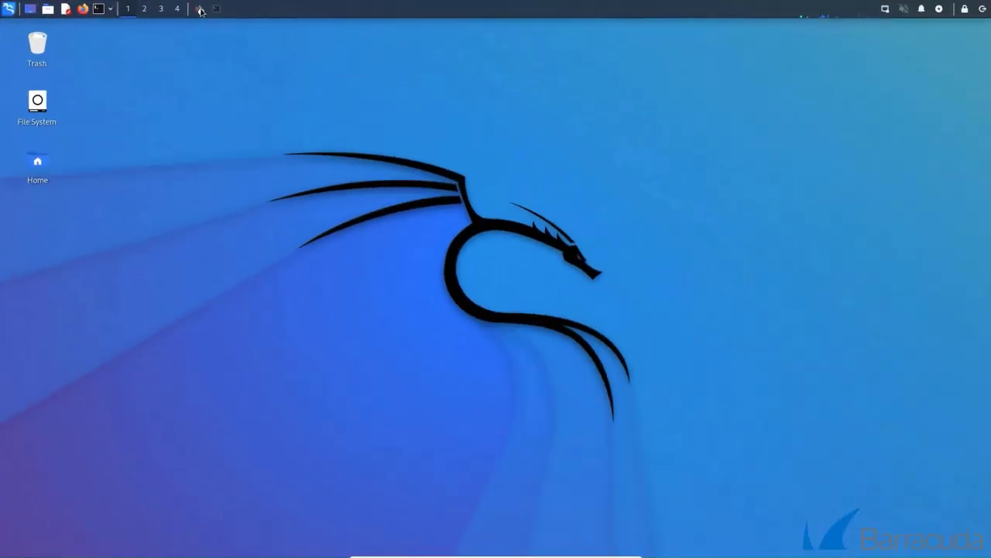
click(200, 9)
click(214, 40)
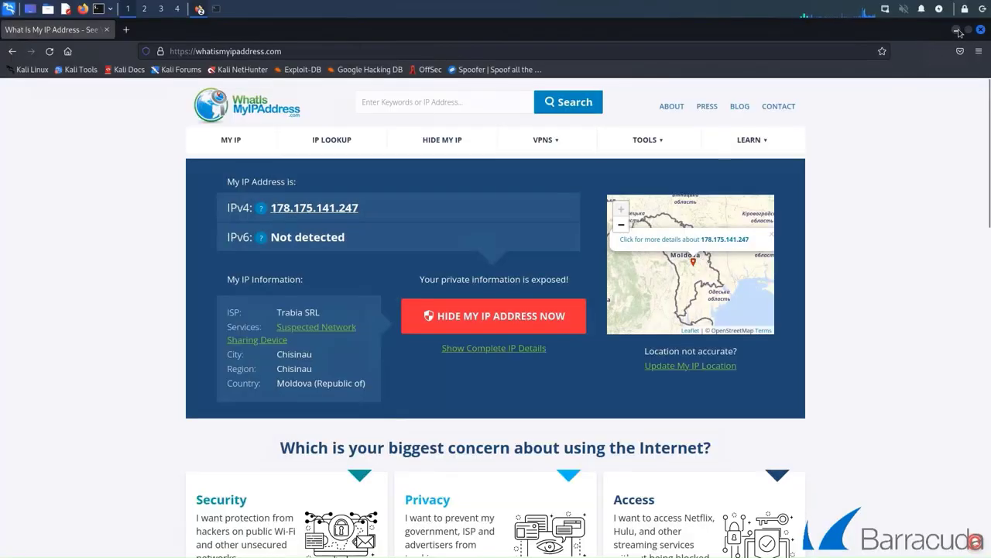
click(957, 30)
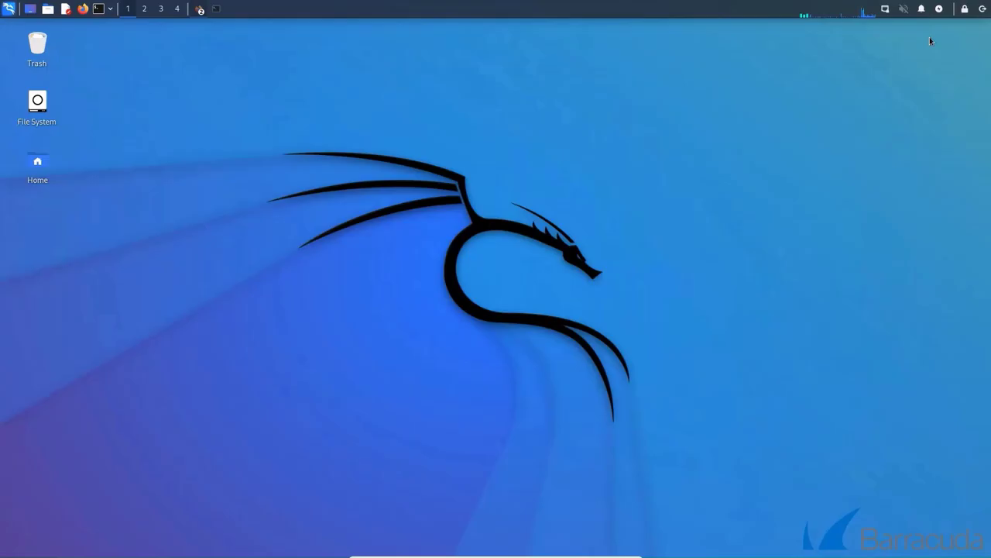
- Run the Spray365 password spray with execution plan plan1 and stop it after a successful login
click(218, 9)
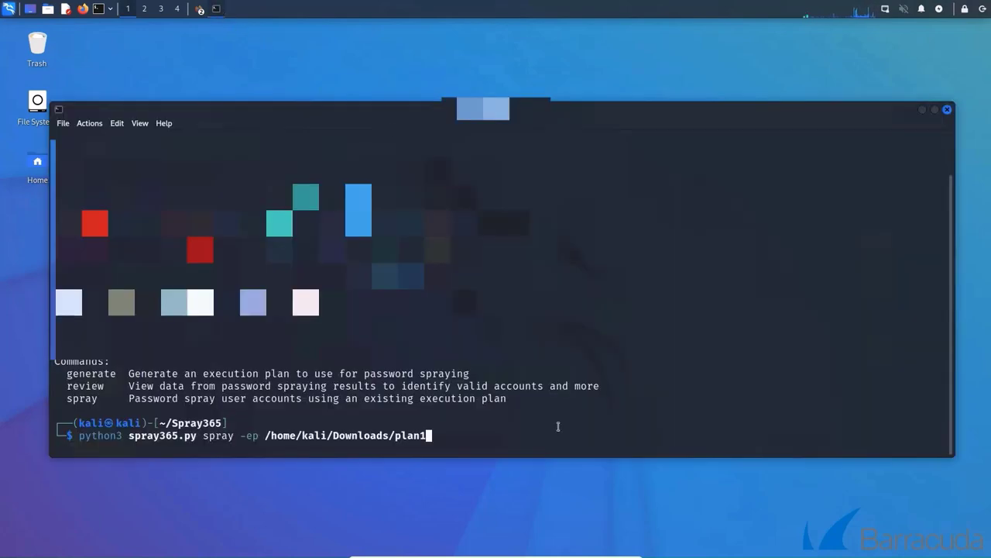
key(Return)
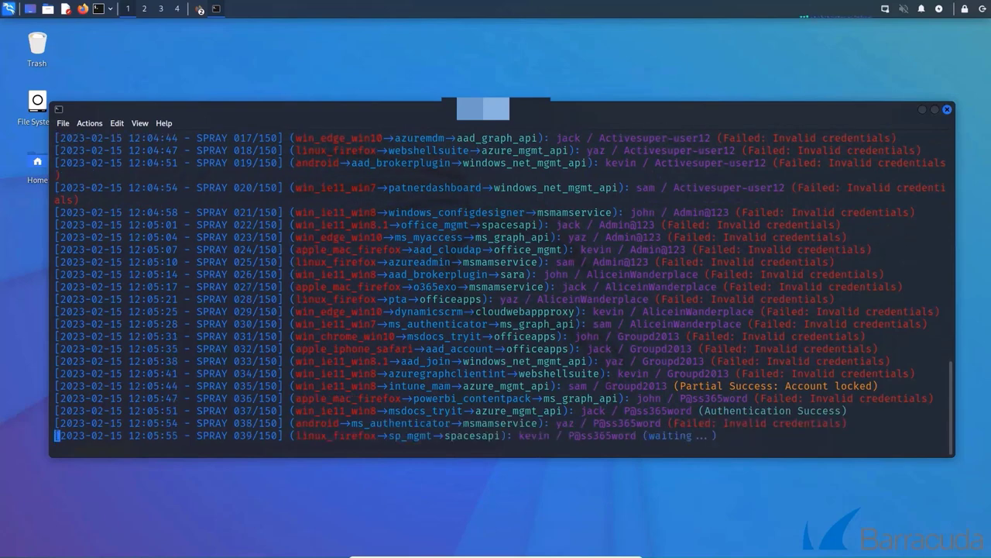
key(ctrl+c)
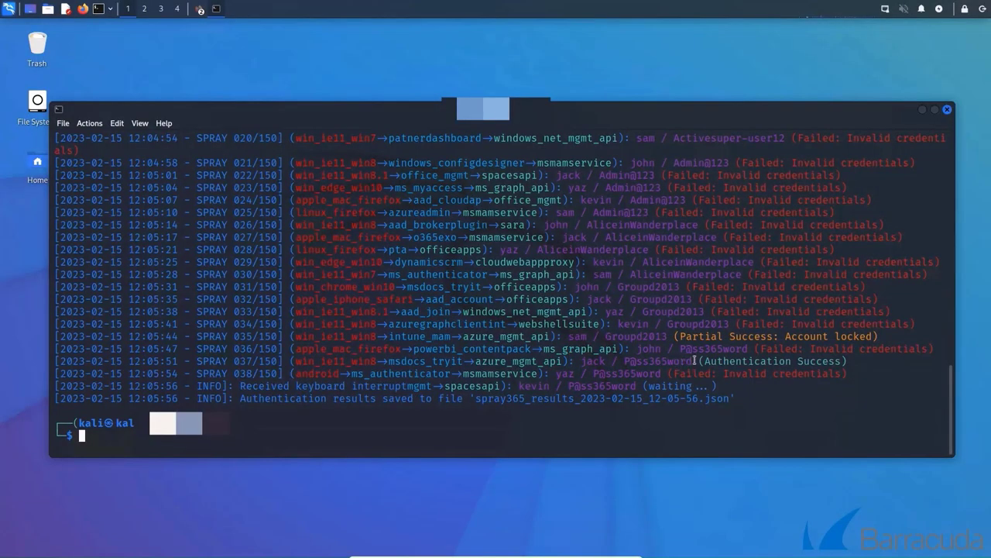
drag(693, 361, 624, 361)
right_click(636, 359)
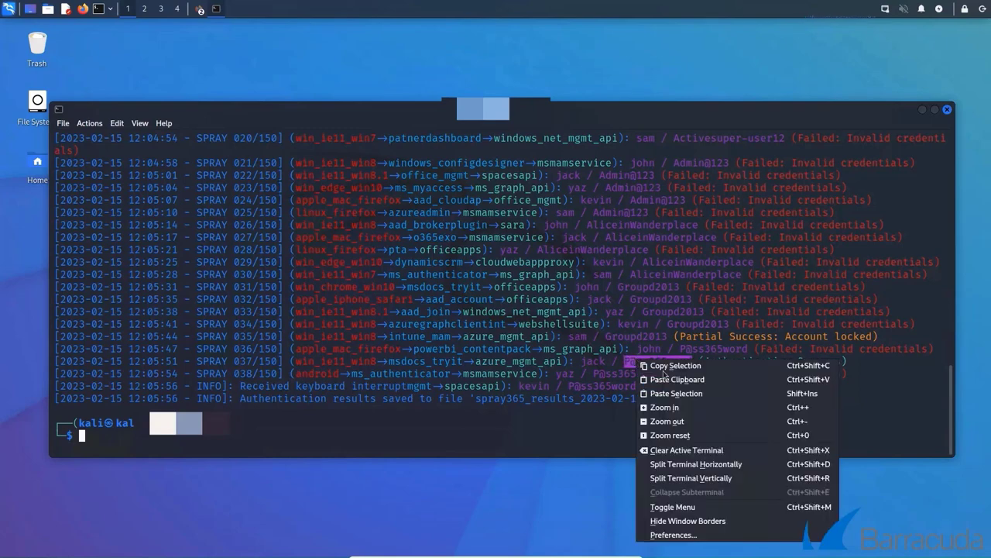
click(674, 367)
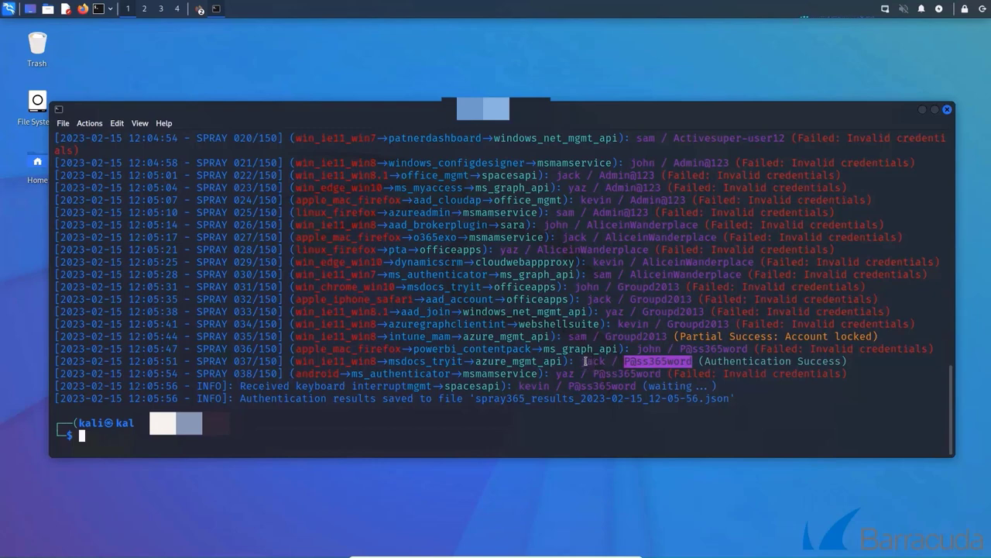
click(199, 10)
click(213, 28)
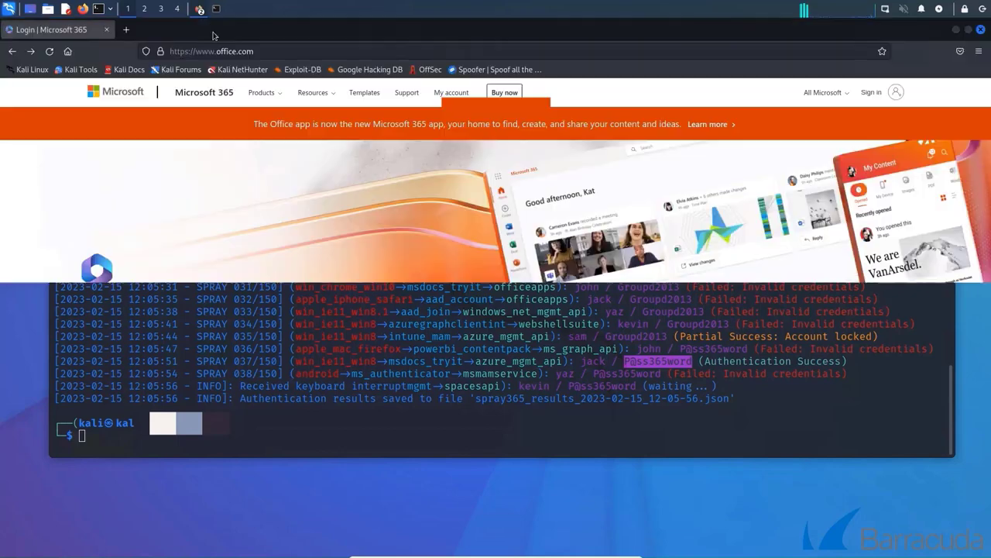
click(881, 95)
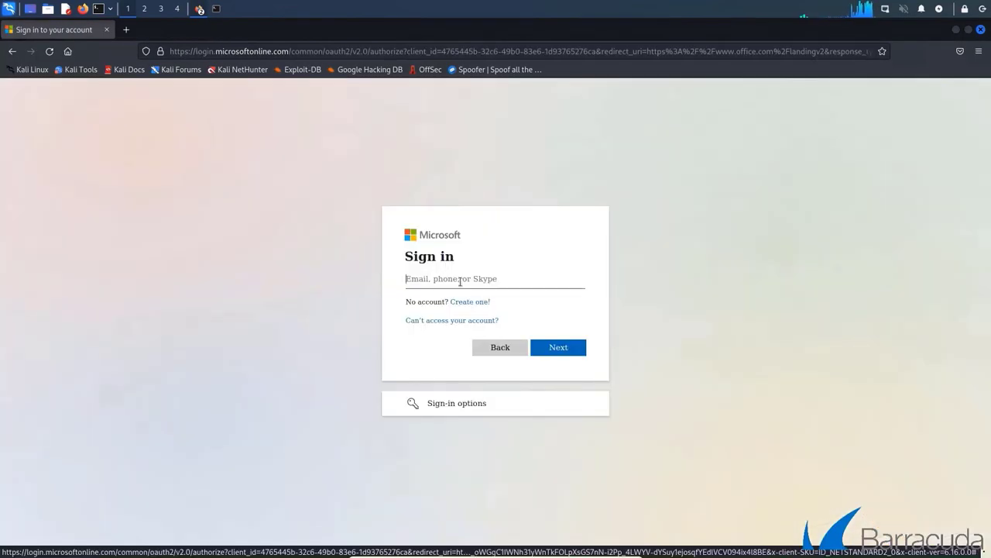
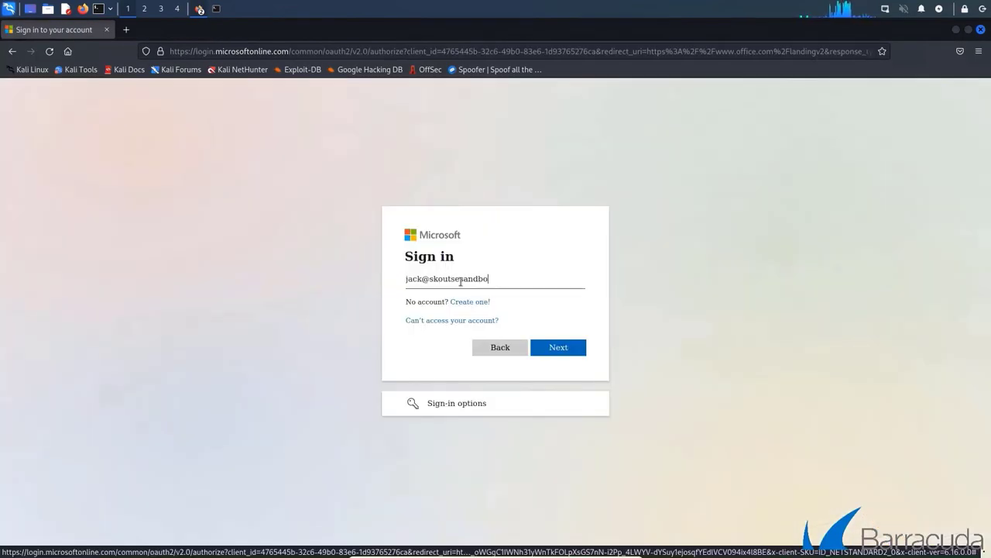
key(Return)
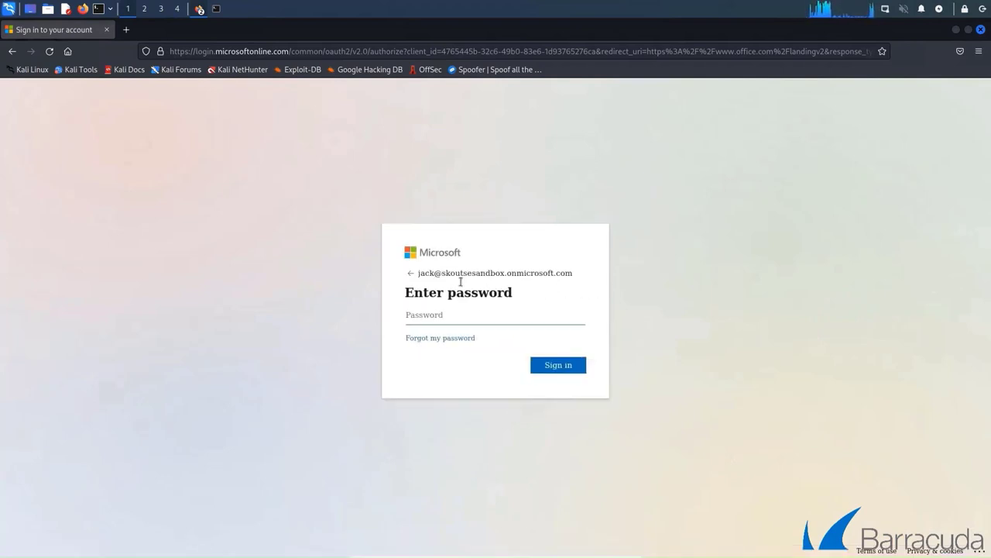
- Sign in with the pasted password, save the login in Firefox, and stay signed in
right_click(454, 319)
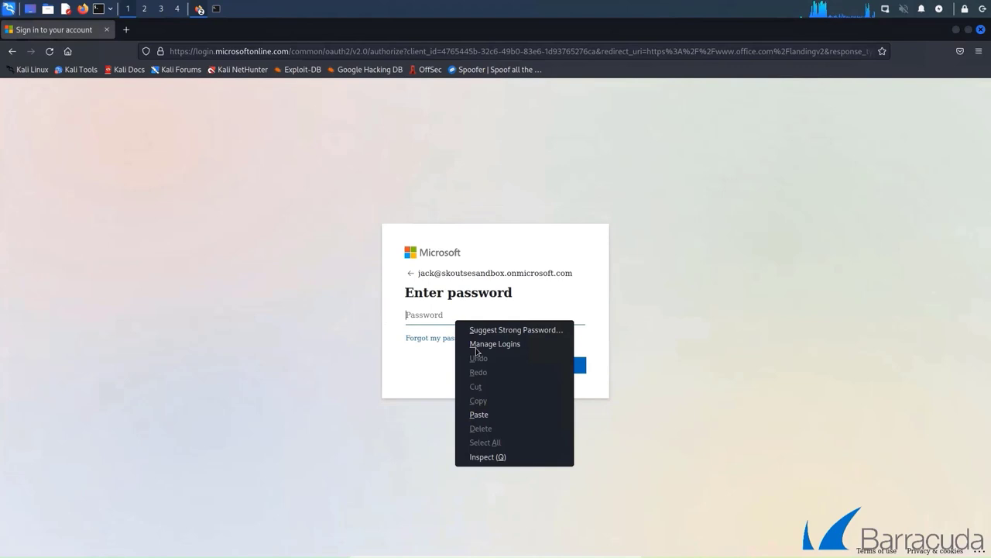
click(482, 418)
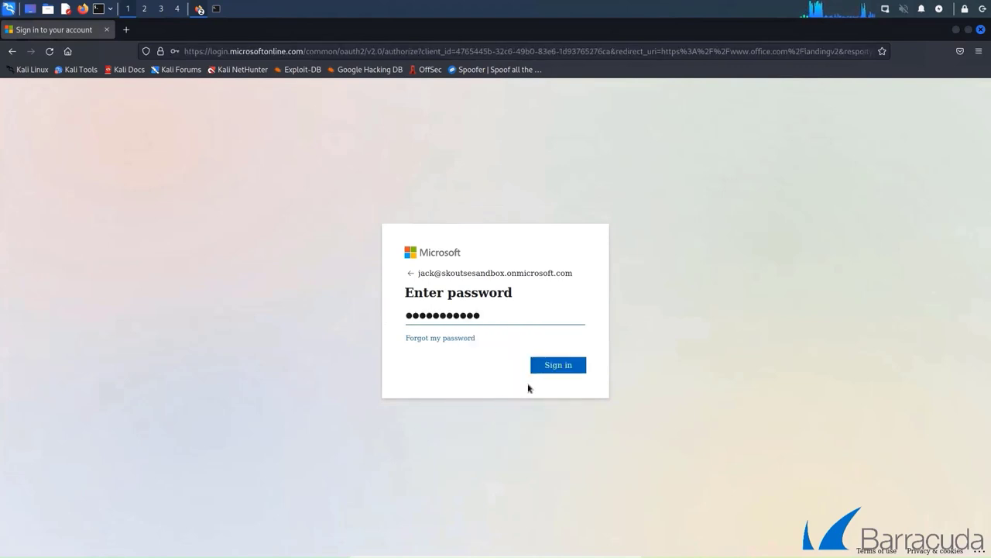
click(565, 365)
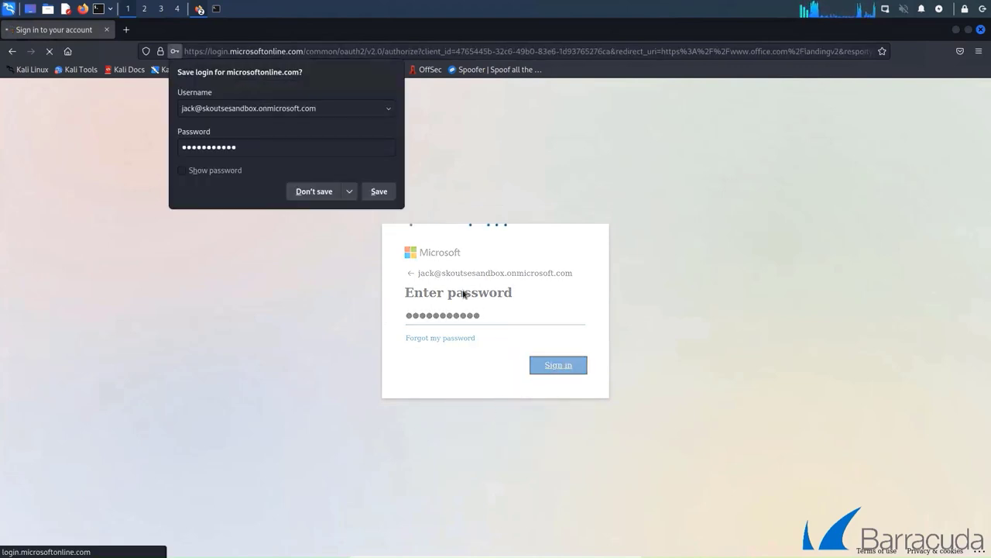
click(378, 193)
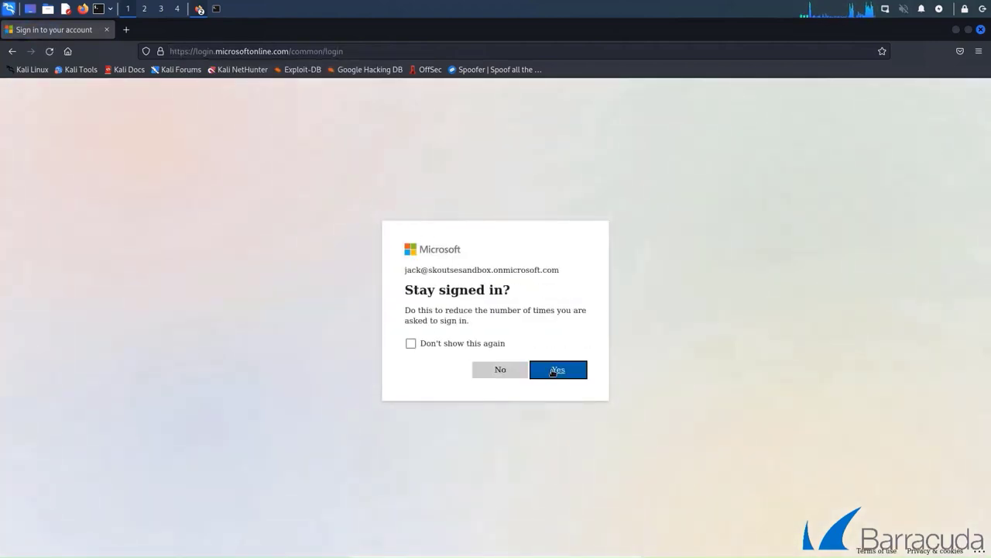
click(553, 371)
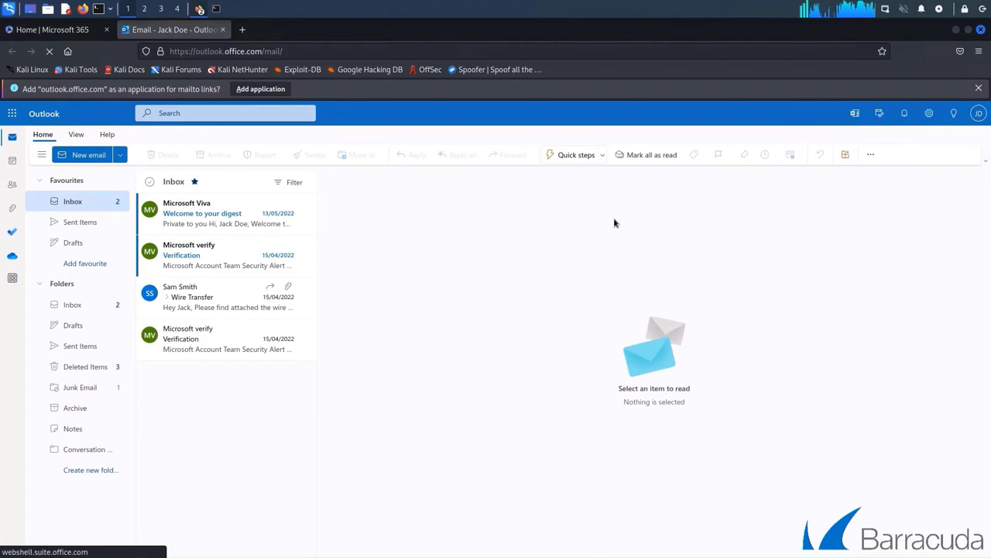
- Enable Outlook forwarding to the pasted external Gmail address with Keep a copy, then save
click(929, 113)
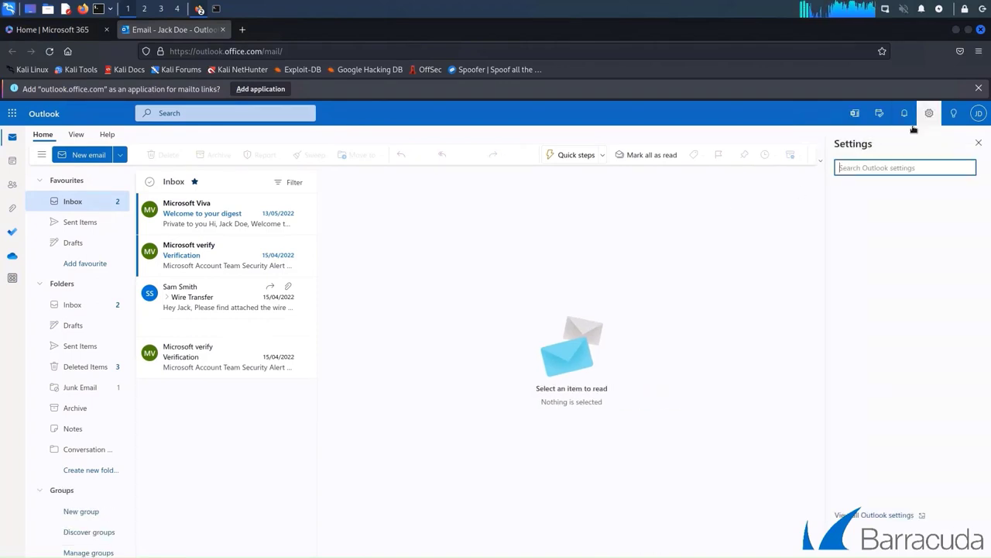
click(861, 519)
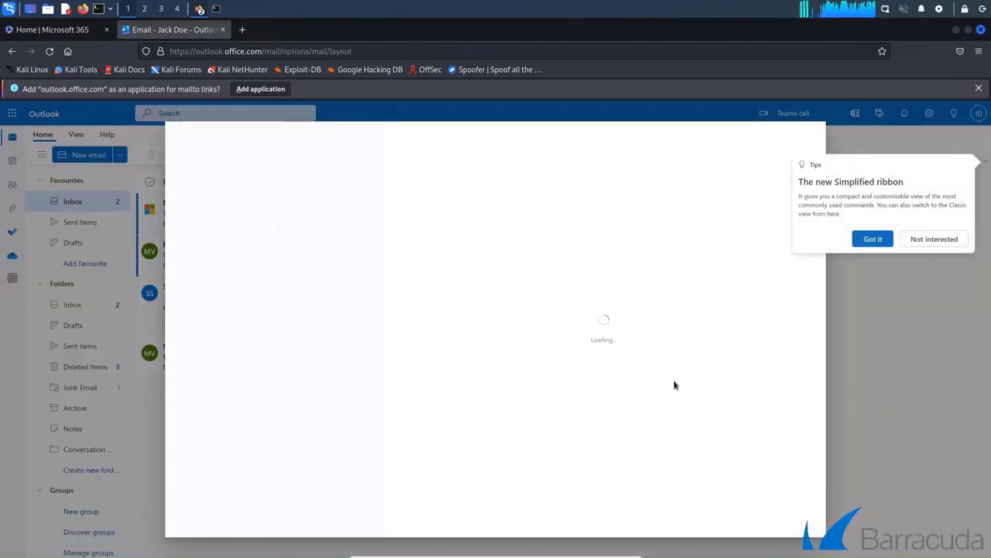
click(301, 329)
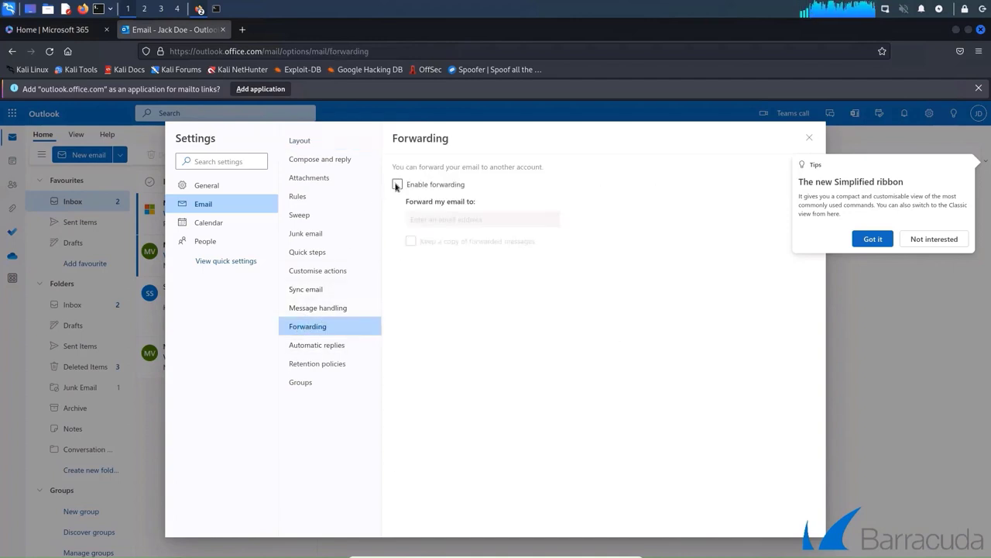
click(397, 184)
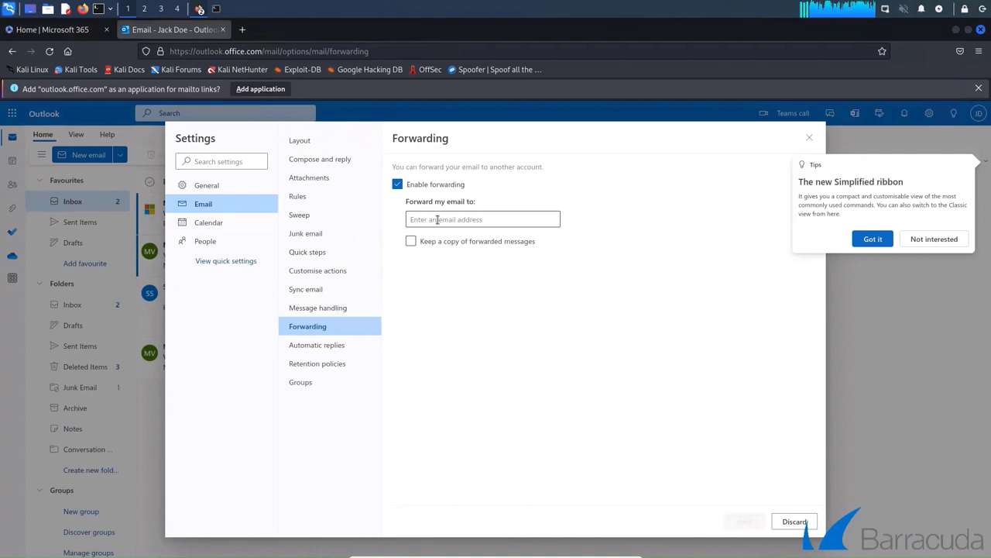
right_click(439, 221)
click(463, 286)
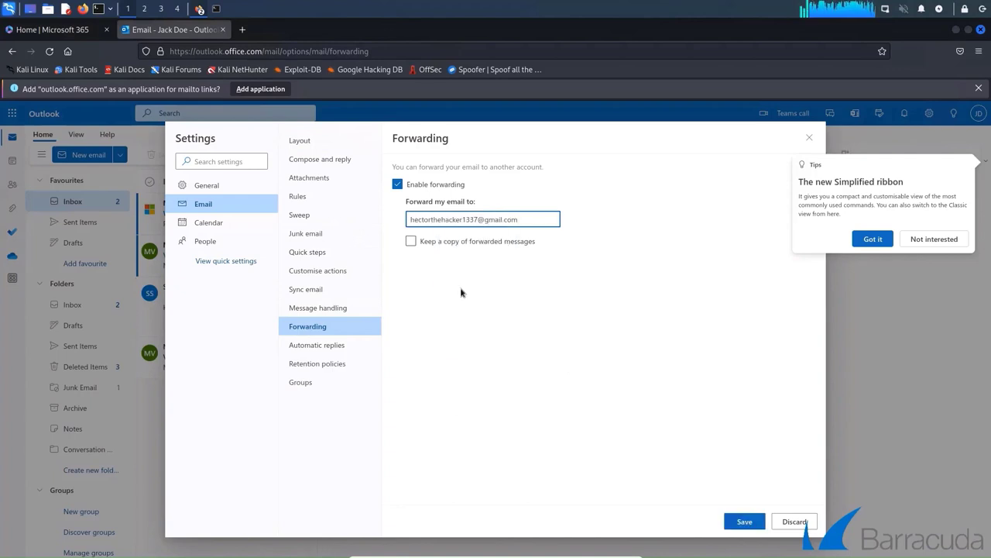
click(412, 241)
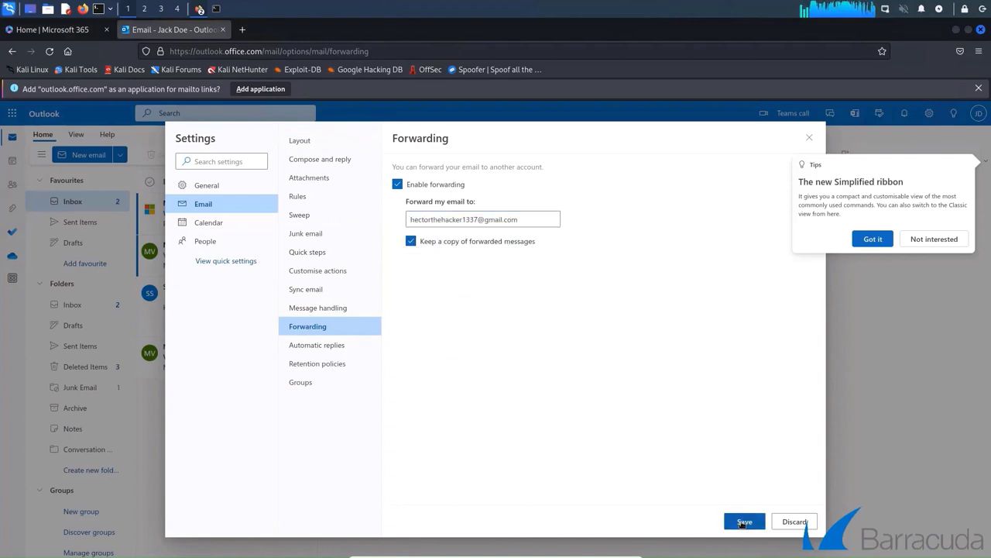
click(742, 522)
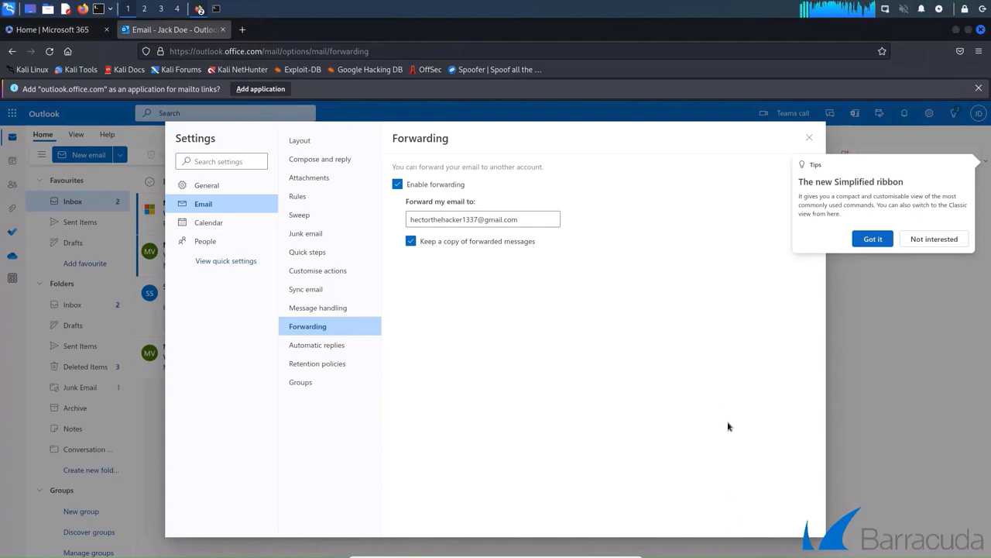
click(870, 240)
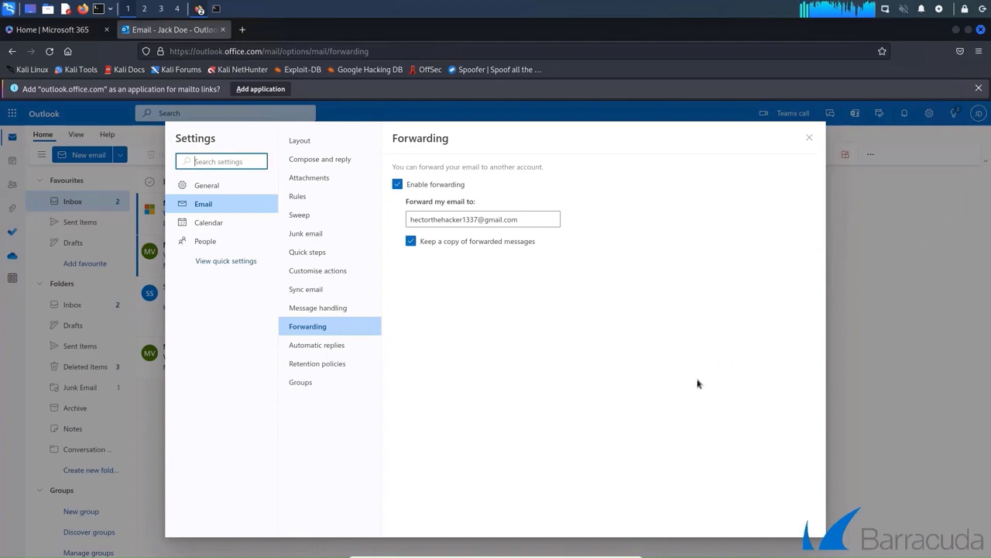
click(809, 139)
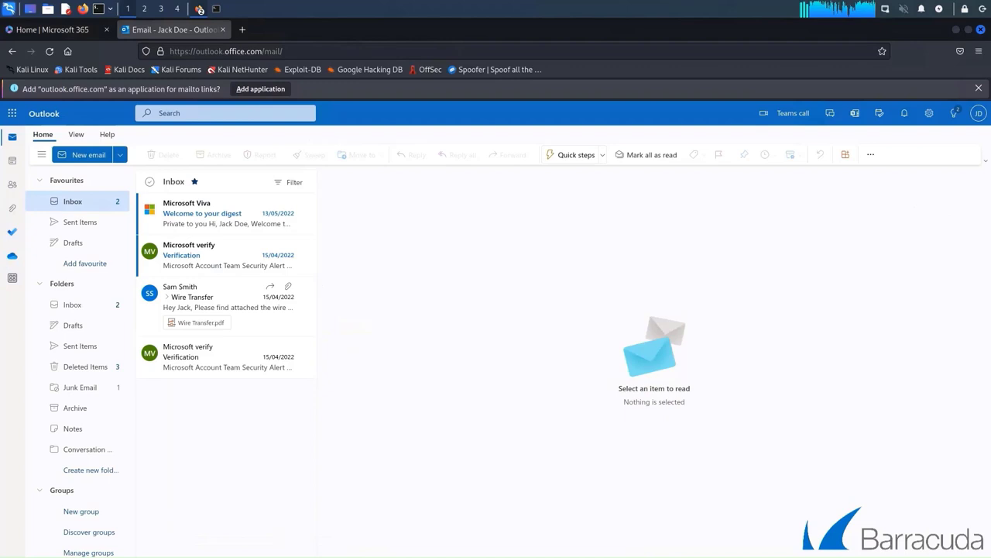
- Delete all 100 files in SharePoint's Shared Documents library to the recycle bin
click(225, 213)
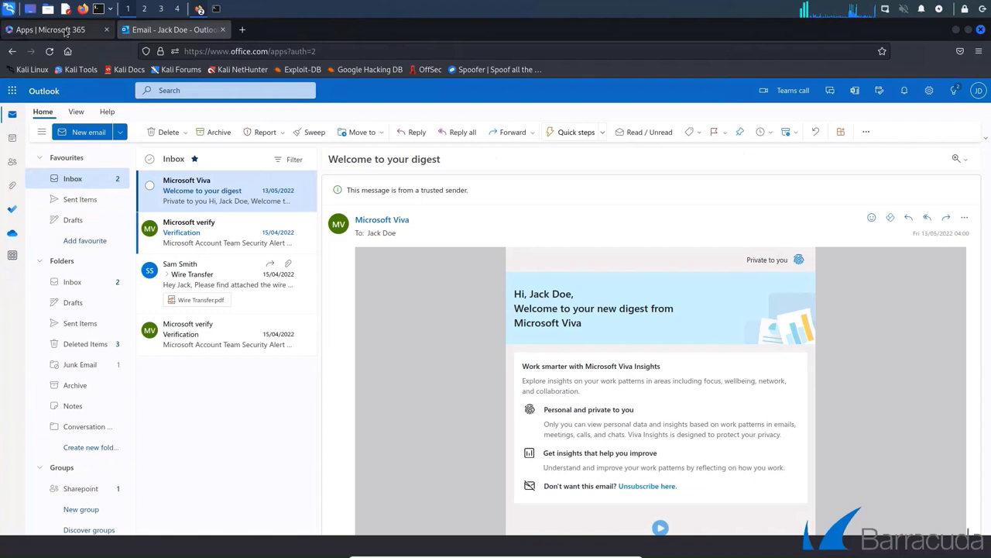
click(60, 29)
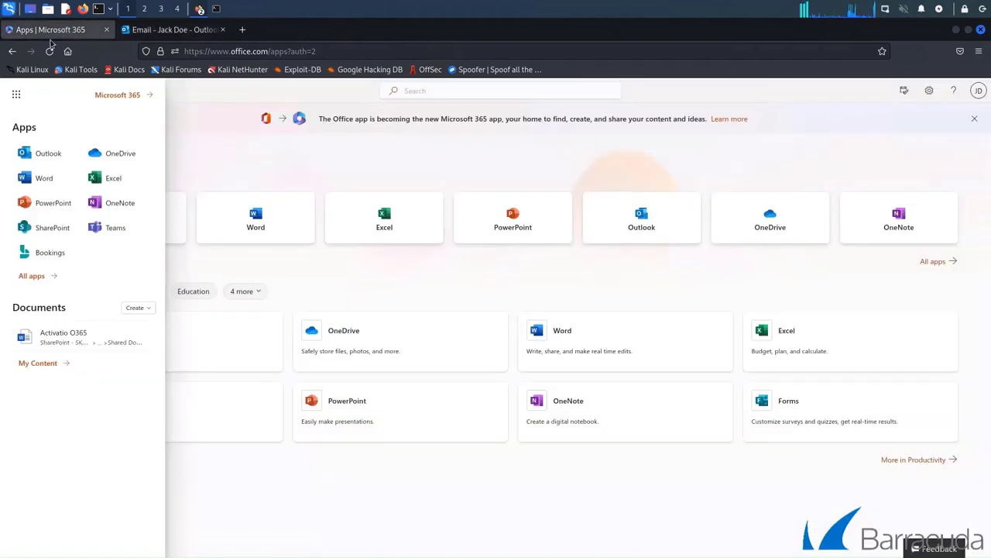
click(125, 347)
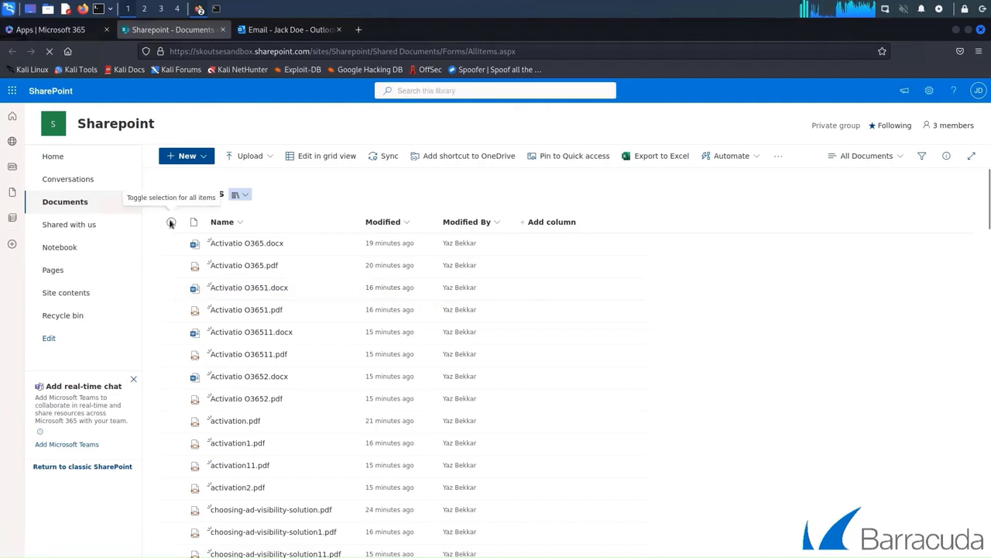
click(171, 223)
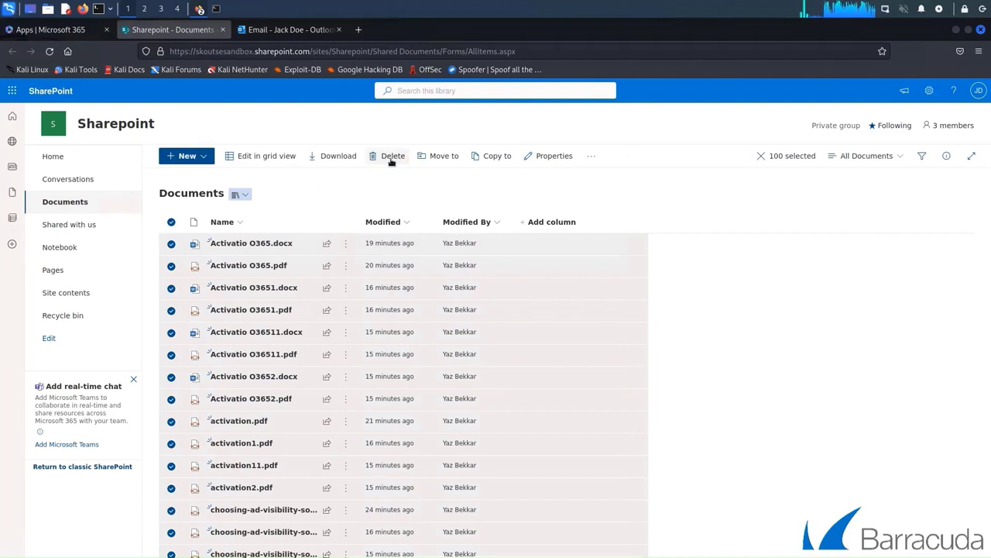
click(392, 159)
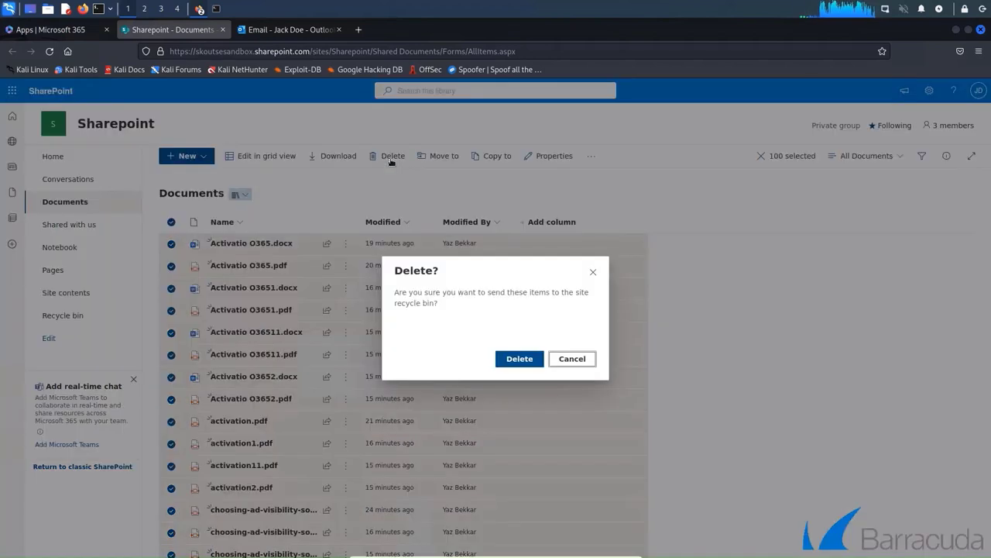
click(508, 361)
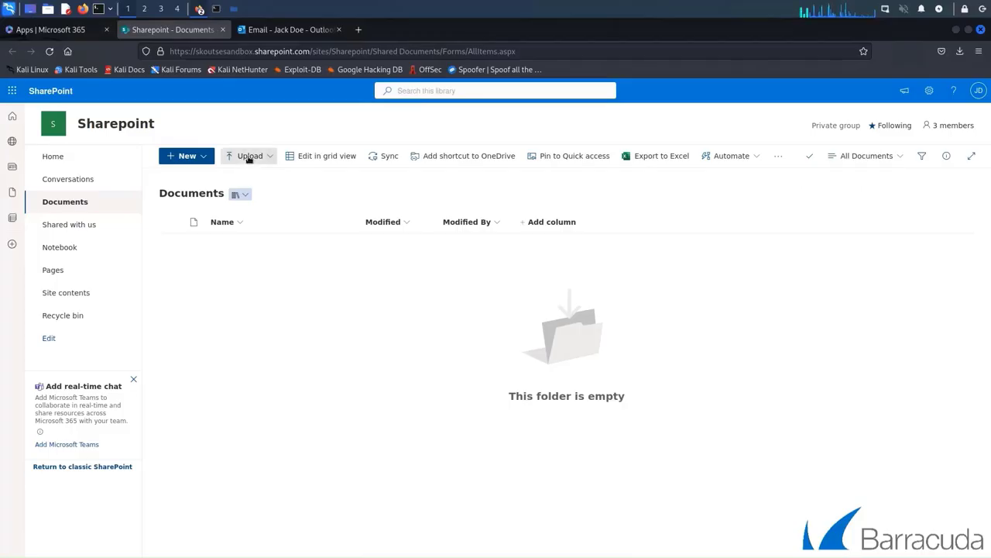
- Upload the four hash-named files from Downloads > Ransomware.Thanos into Shared Documents
click(247, 158)
click(235, 180)
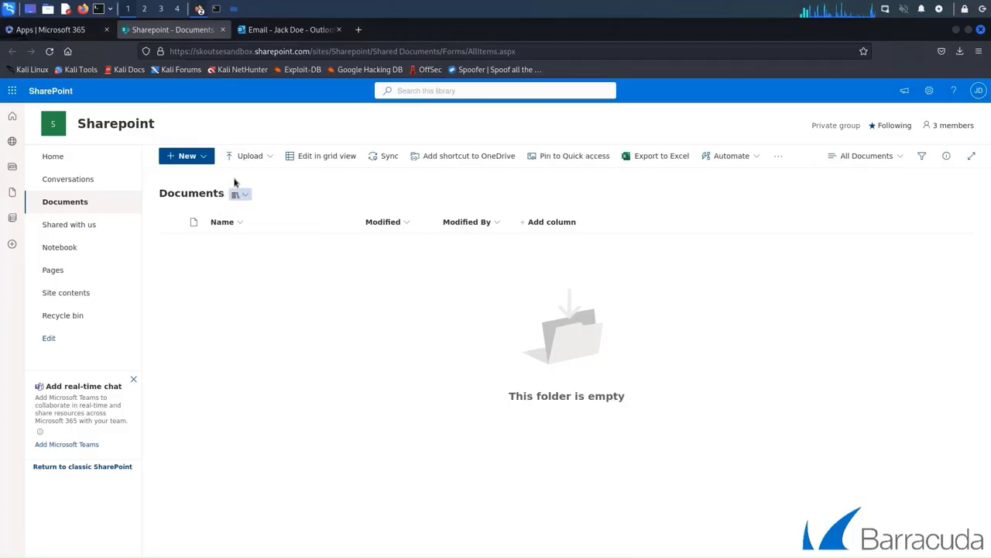
click(229, 146)
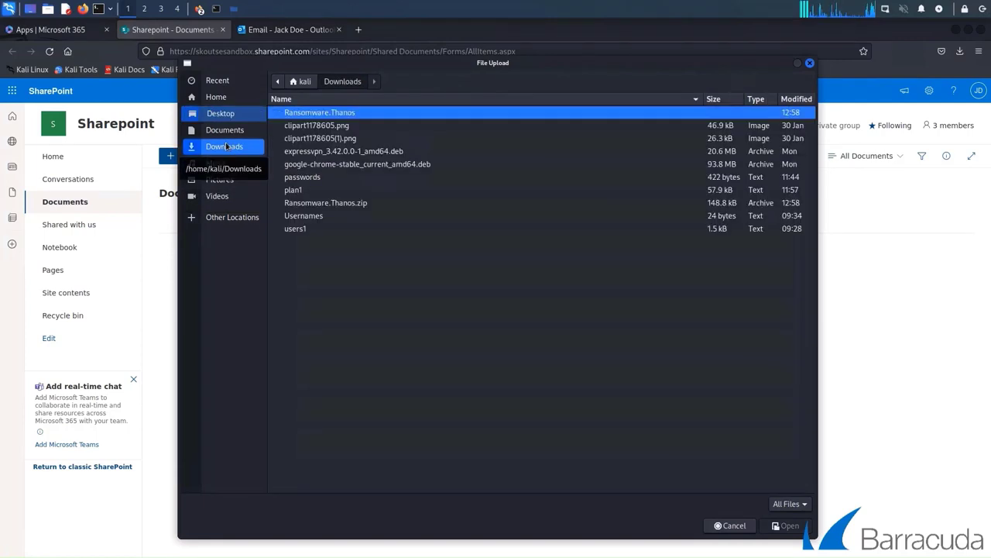
double_click(335, 116)
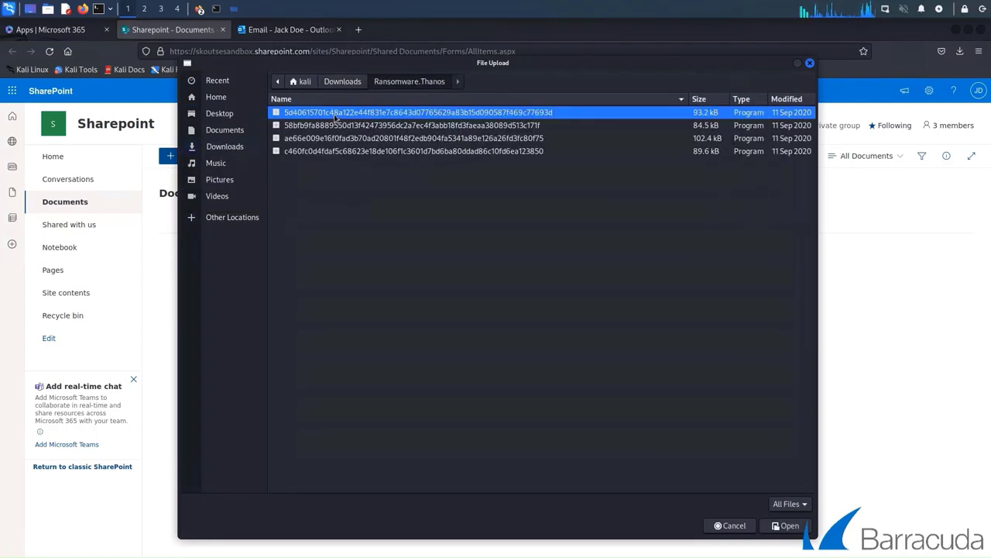
click(487, 153)
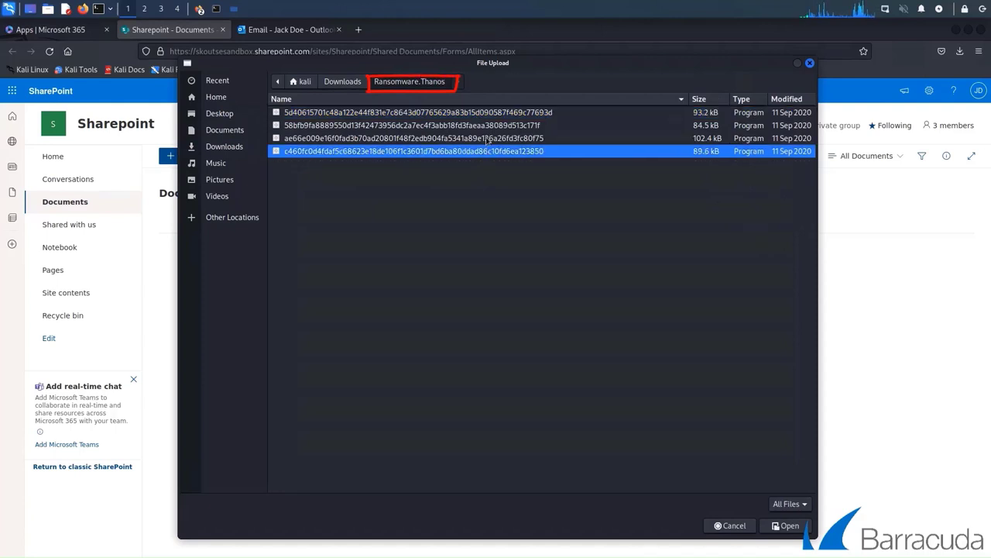
ctrl+click(489, 139)
ctrl+click(490, 126)
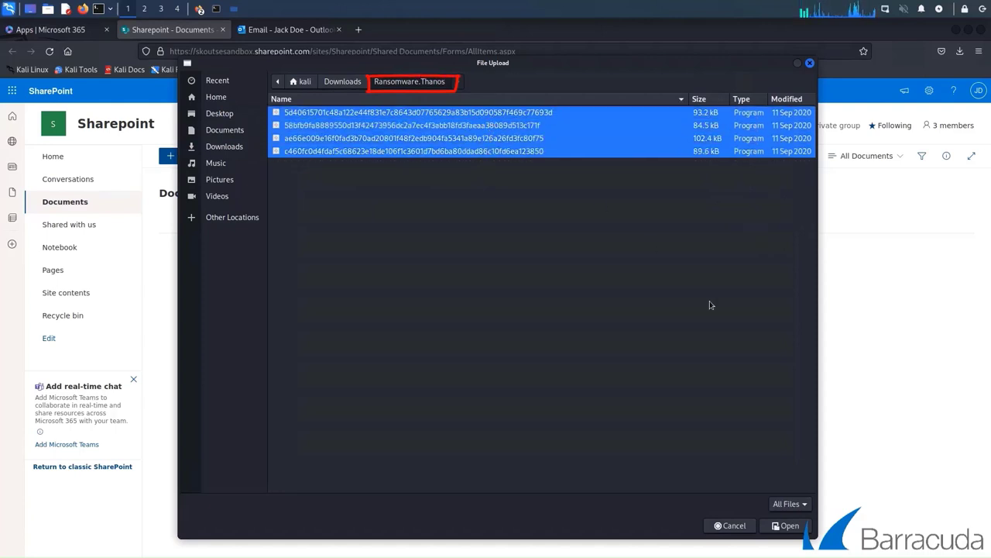
click(786, 529)
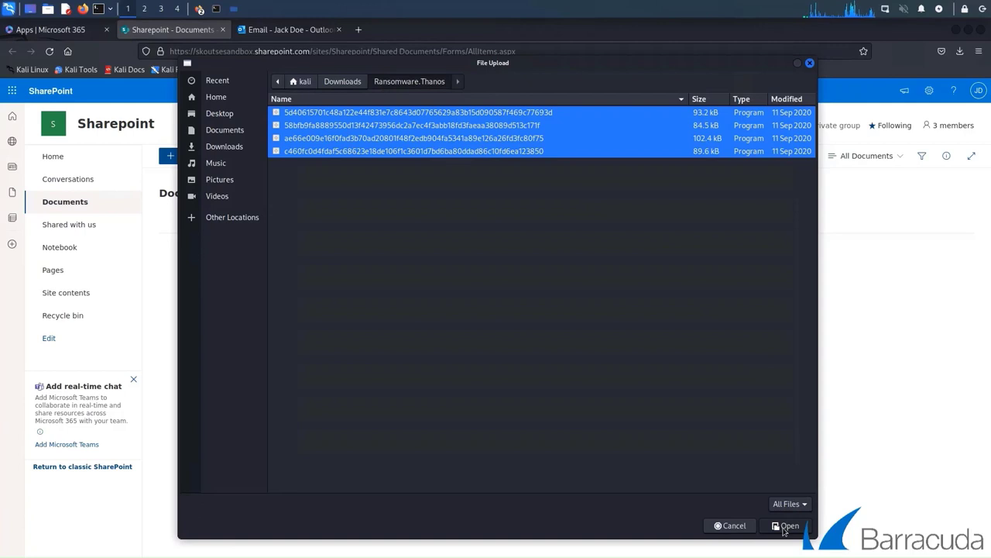
click(784, 530)
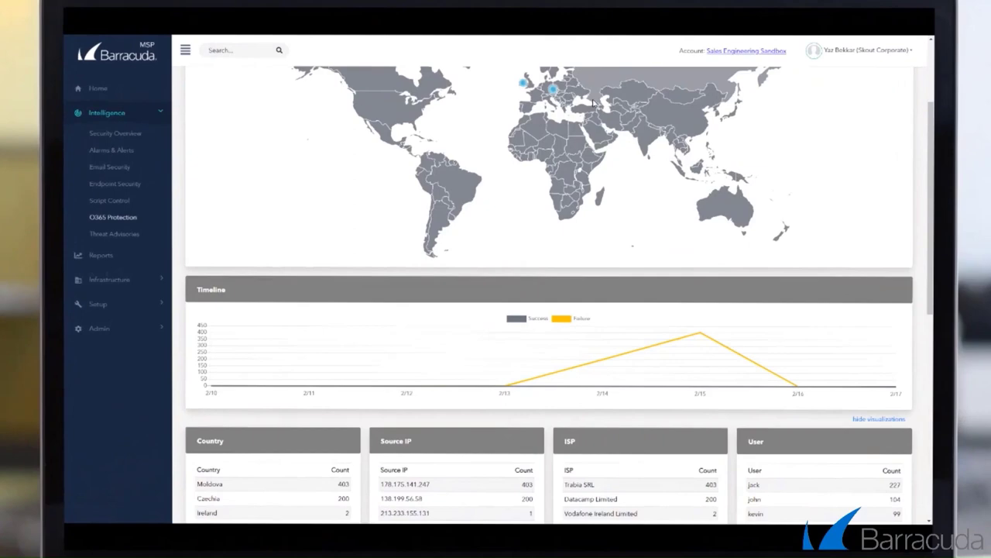
- Review a failed Moldova login event in Login Events, whose application is Mobile Safari
scroll(898, 326, down, 5)
scroll(895, 323, down, 5)
scroll(893, 322, down, 5)
scroll(892, 323, down, 1)
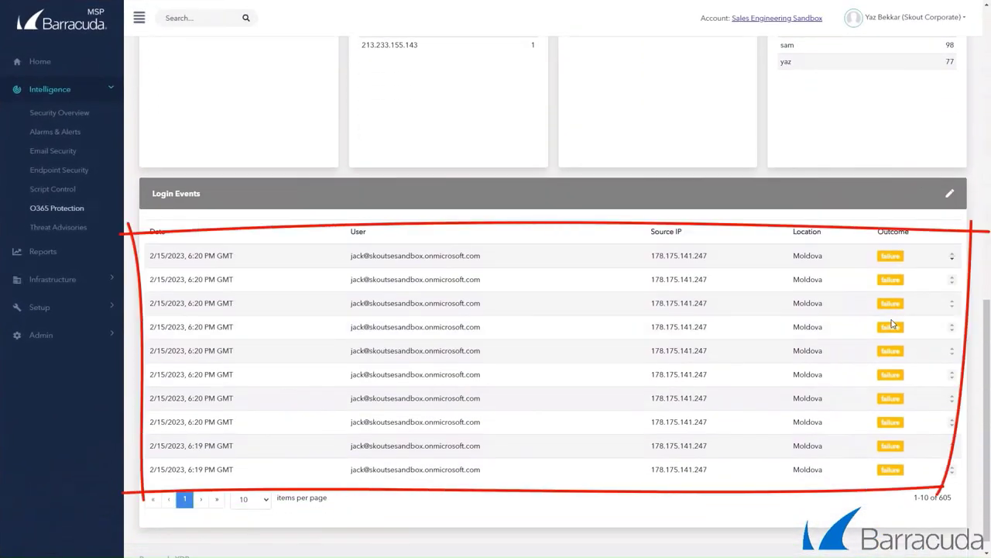
scroll(891, 322, down, 1)
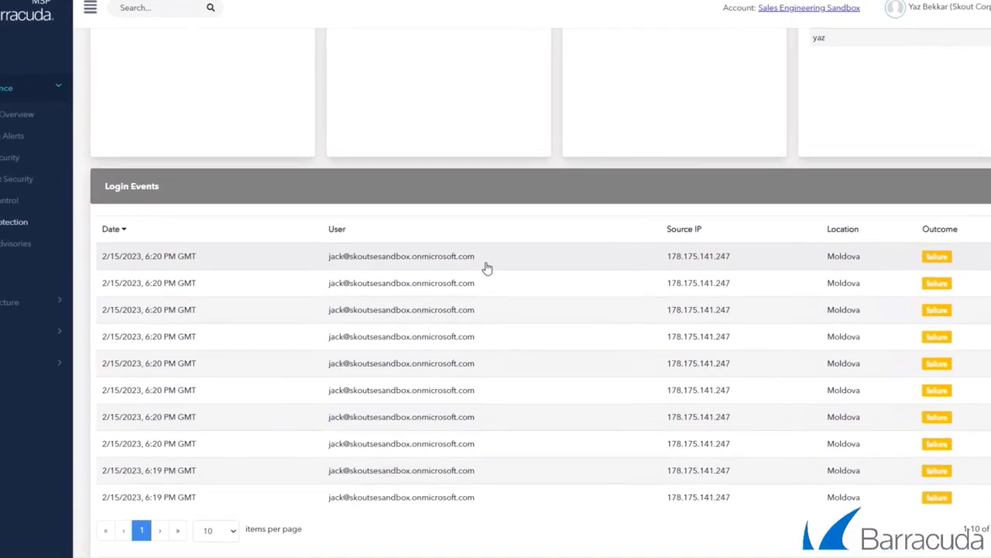
click(489, 250)
drag(383, 258, 285, 254)
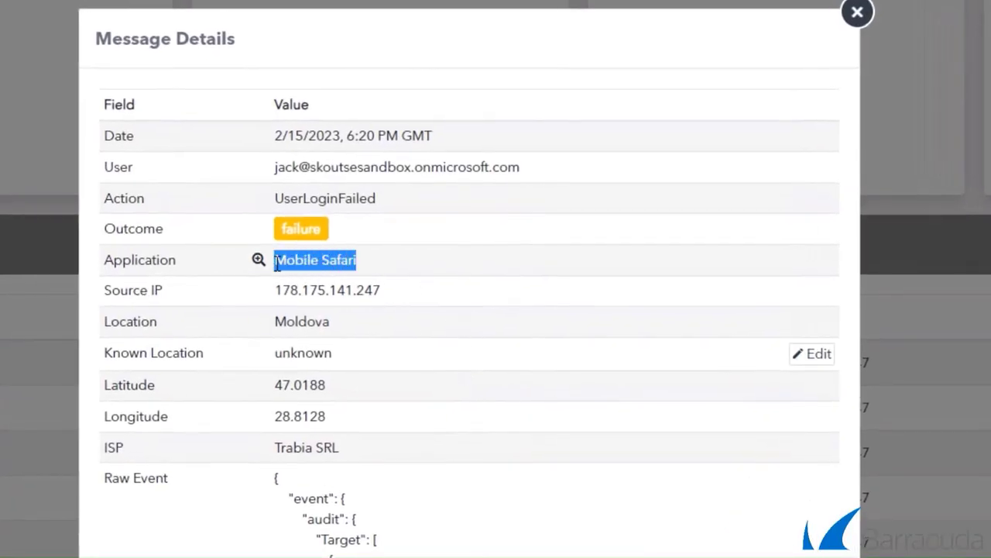
mouse_move(542, 166)
click(857, 12)
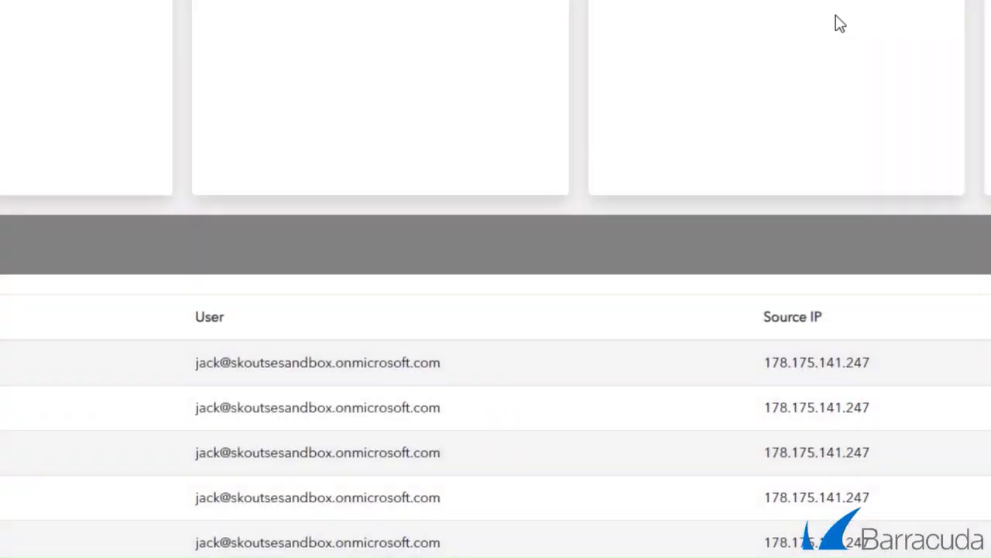
- Check another failed login's application (Firefox), then show the Alarms & Alerts list
click(416, 422)
double_click(403, 184)
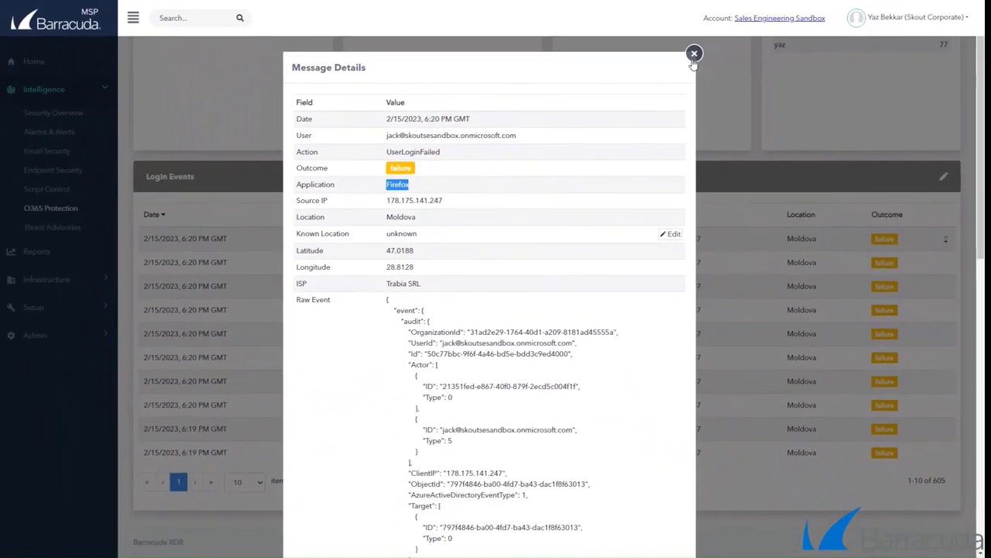
click(693, 57)
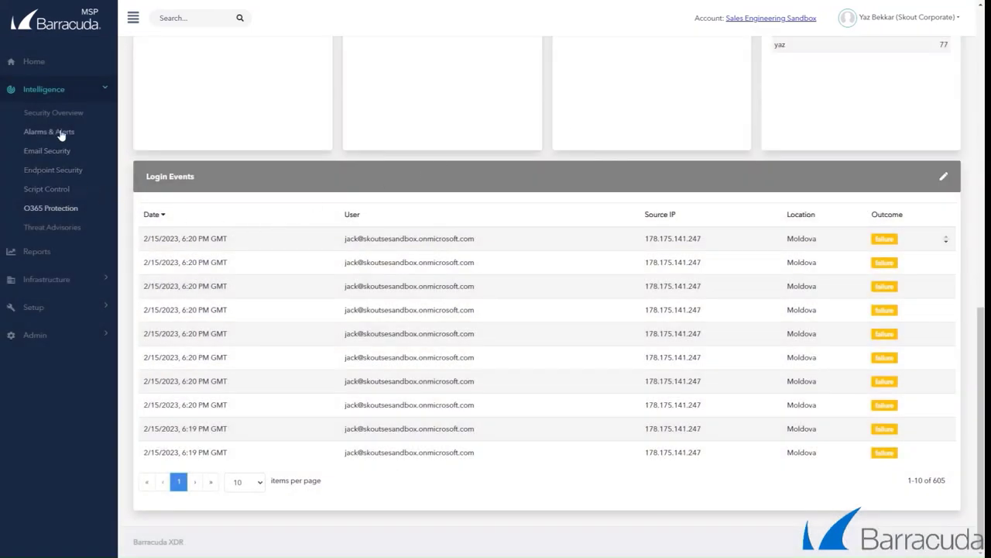
click(50, 132)
click(318, 117)
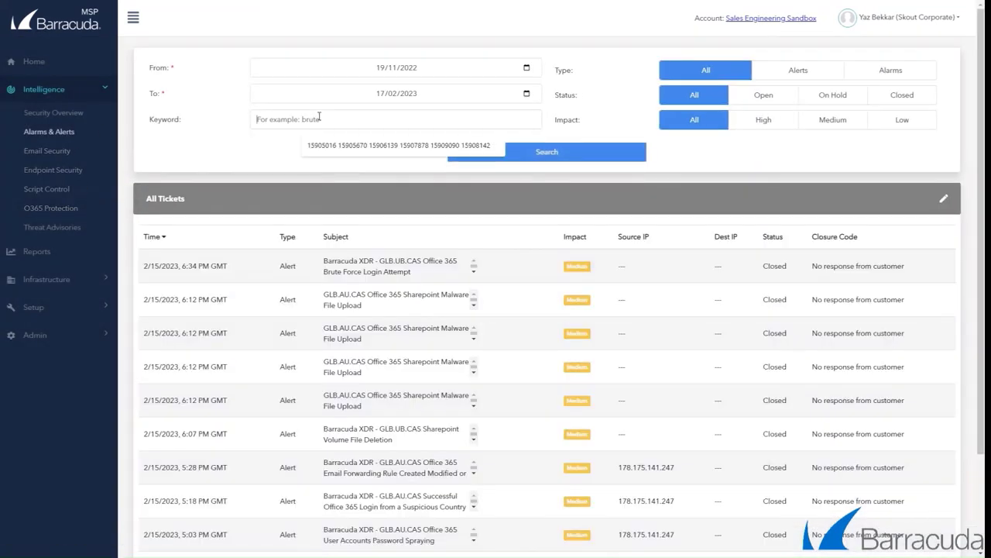
click(351, 146)
click(456, 154)
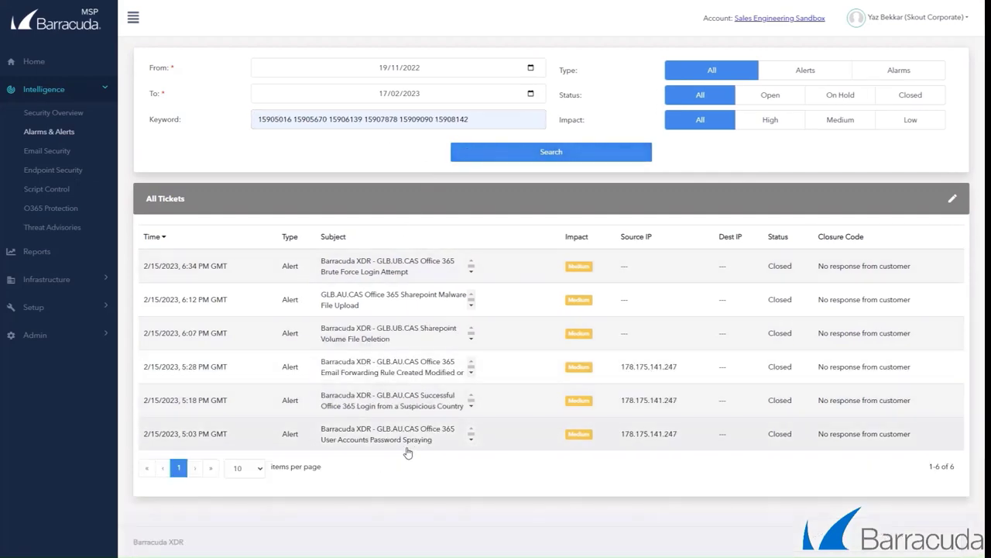
click(415, 440)
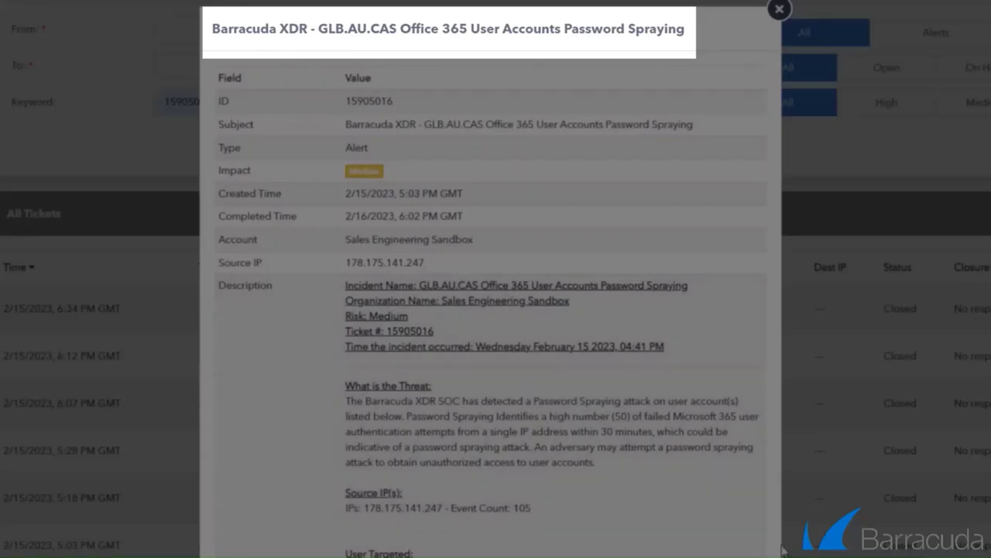
scroll(745, 547, down, 3)
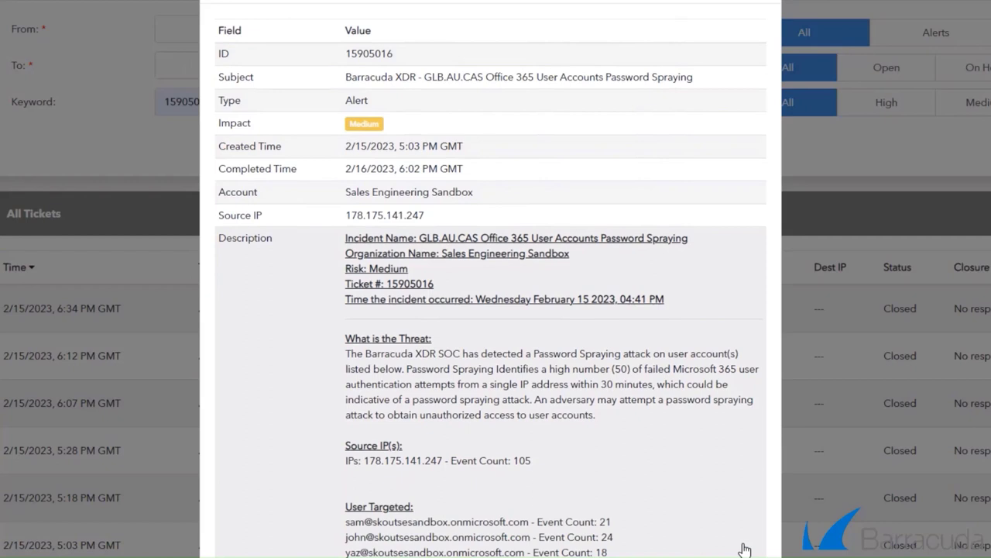
scroll(745, 548, down, 1)
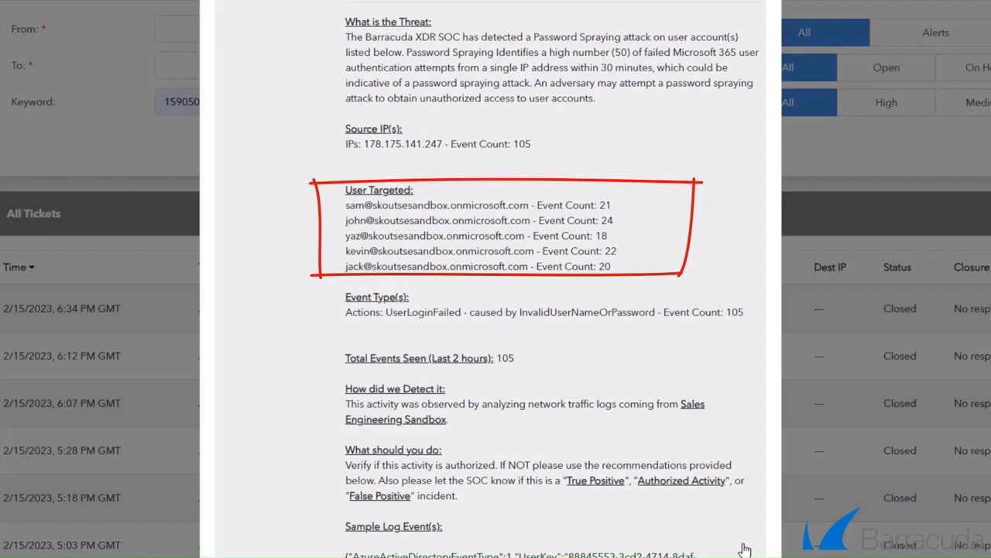
scroll(745, 548, down, 4)
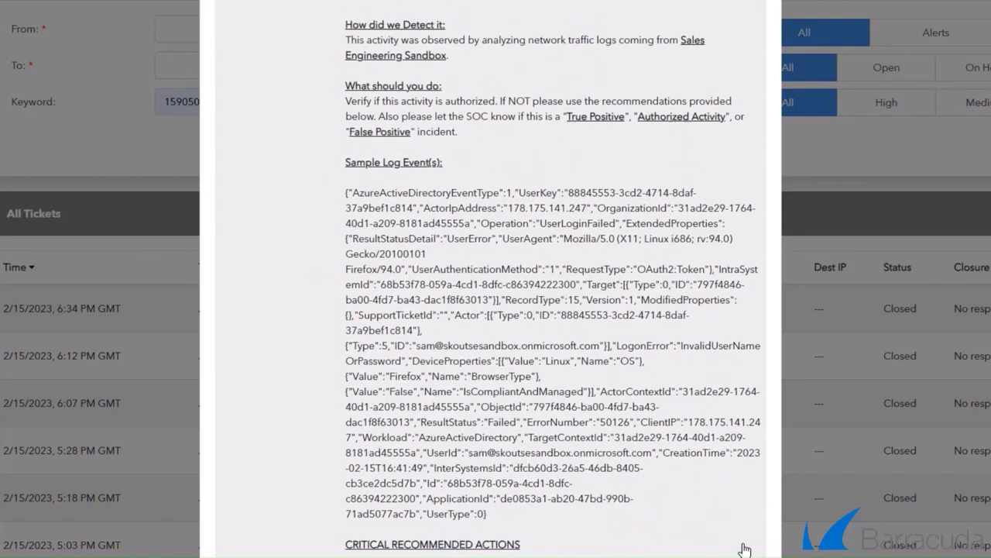
scroll(745, 548, down, 1)
scroll(745, 548, down, 2)
scroll(745, 548, down, 2)
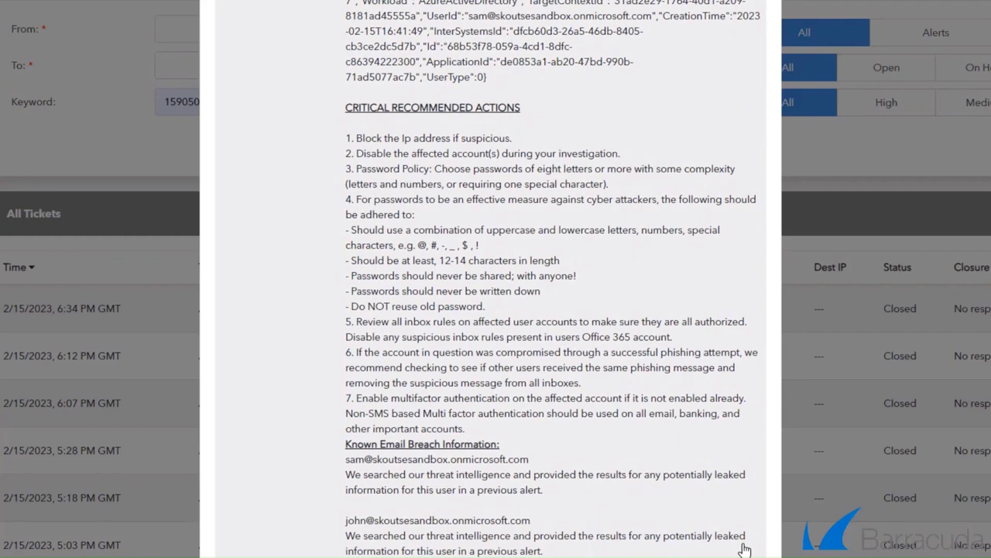
scroll(745, 548, down, 2)
scroll(745, 548, down, 2)
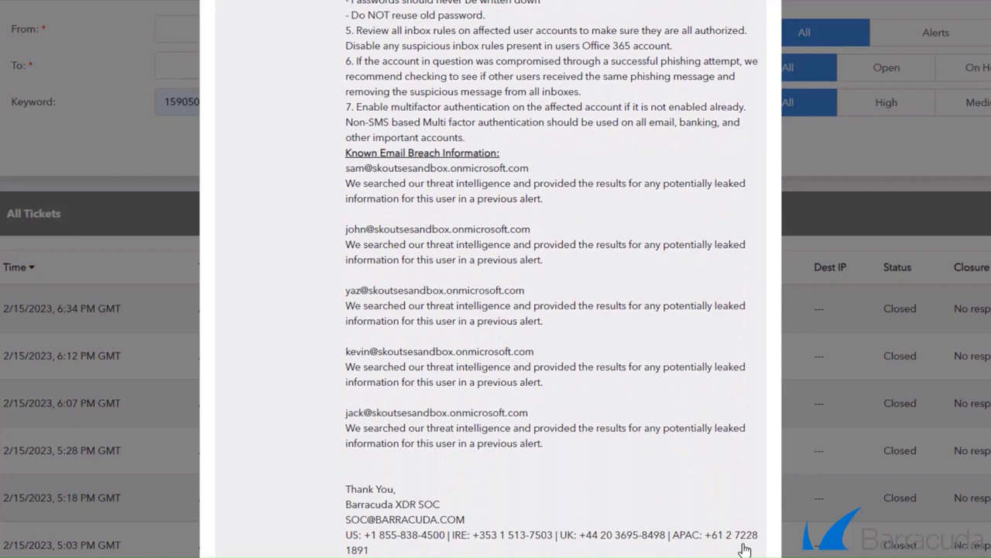
scroll(745, 549, up, 5)
scroll(745, 549, up, 3)
scroll(740, 549, up, 3)
scroll(732, 551, up, 6)
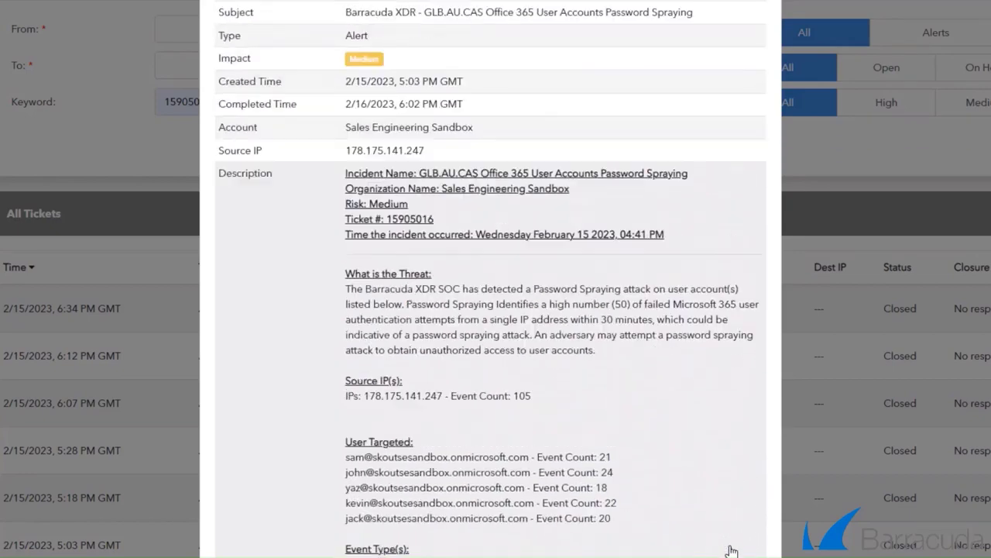
scroll(732, 550, up, 2)
click(778, 8)
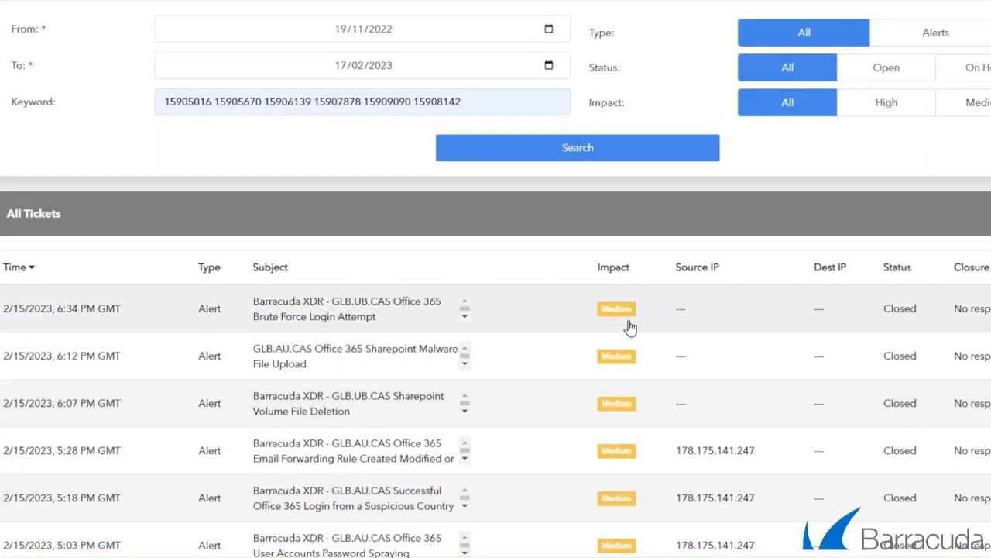
click(442, 503)
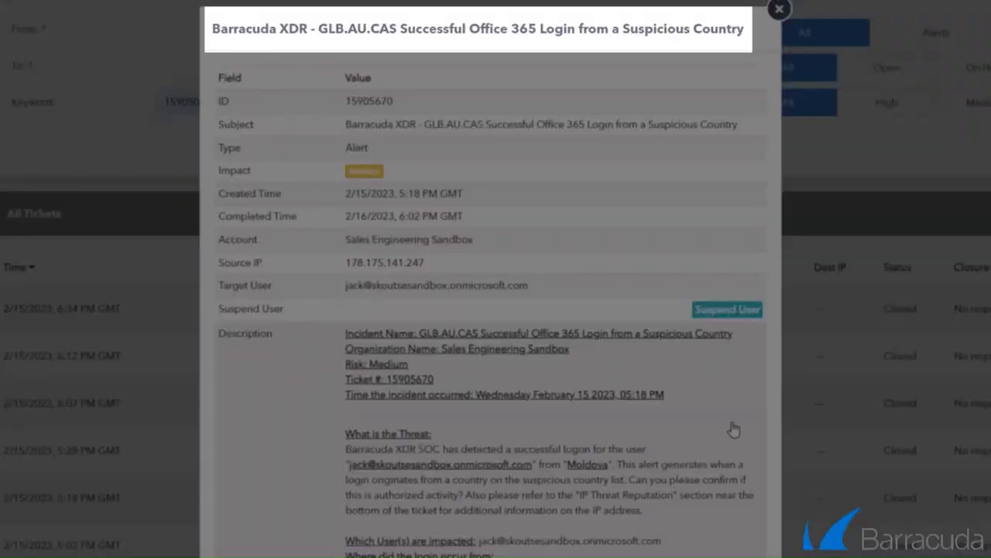
scroll(740, 424, down, 2)
scroll(740, 424, down, 3)
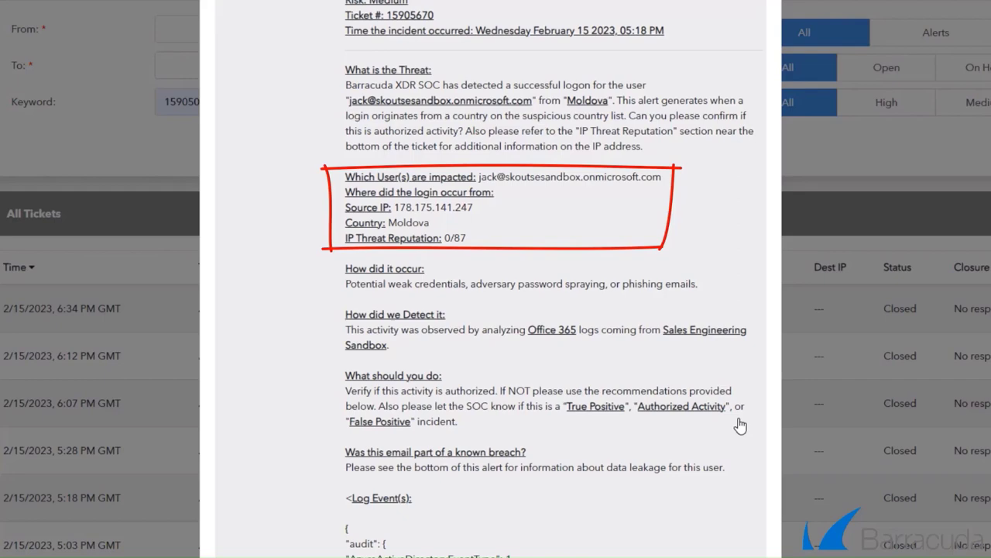
scroll(739, 424, up, 2)
scroll(740, 424, up, 3)
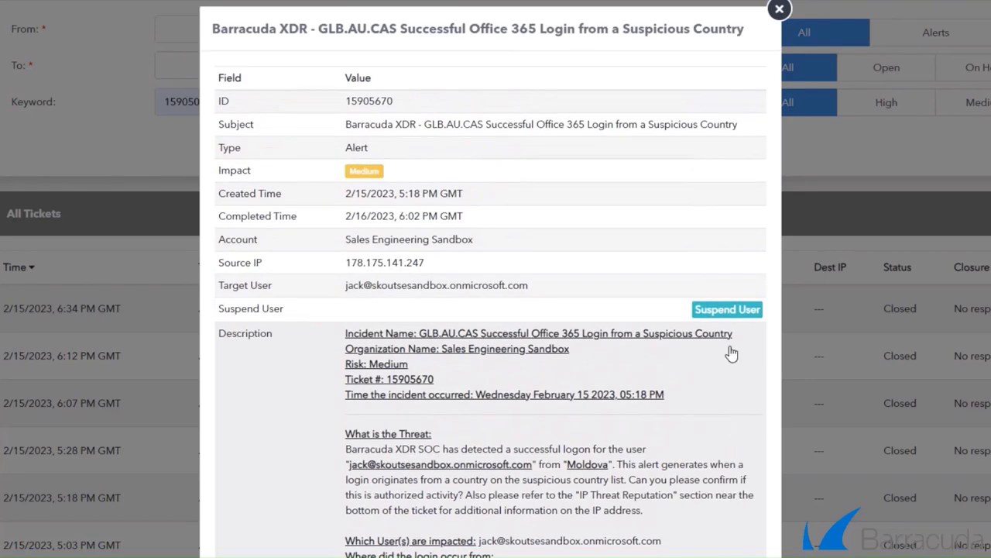
click(775, 11)
click(385, 443)
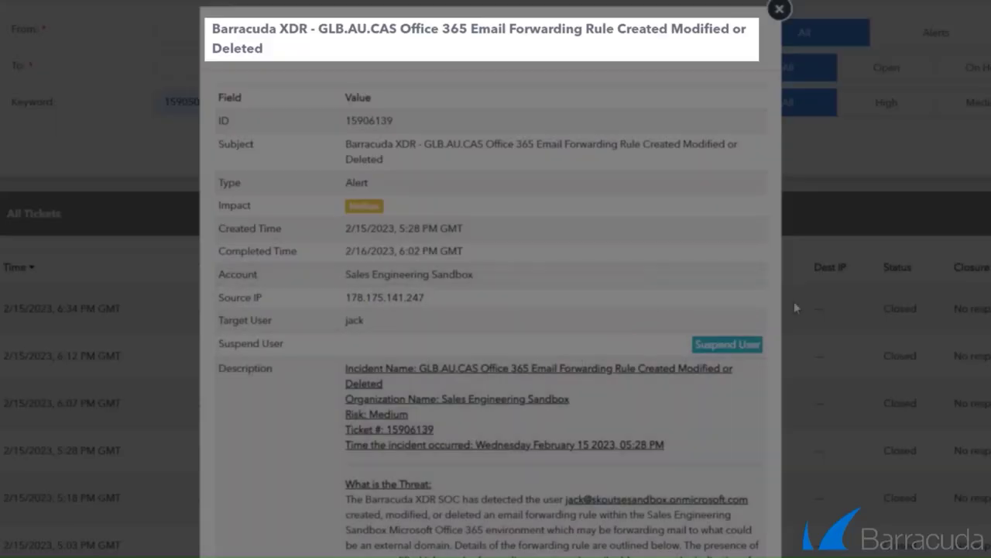
scroll(794, 304, down, 1)
scroll(787, 313, down, 4)
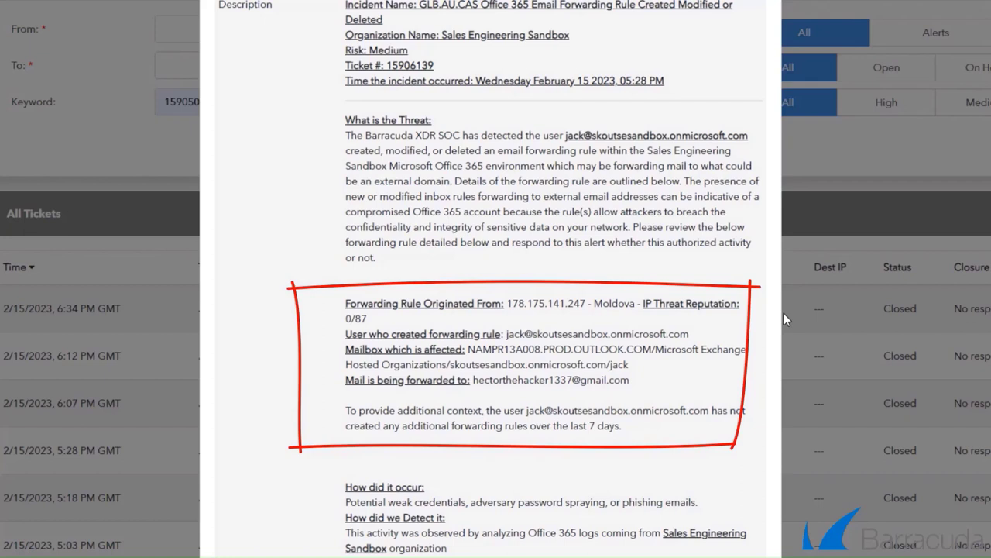
scroll(723, 328, up, 5)
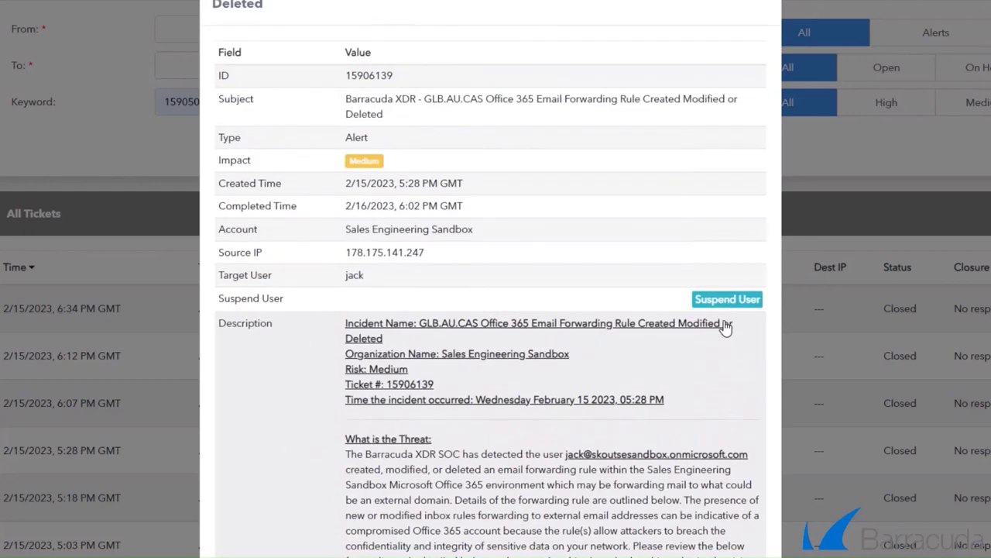
click(780, 10)
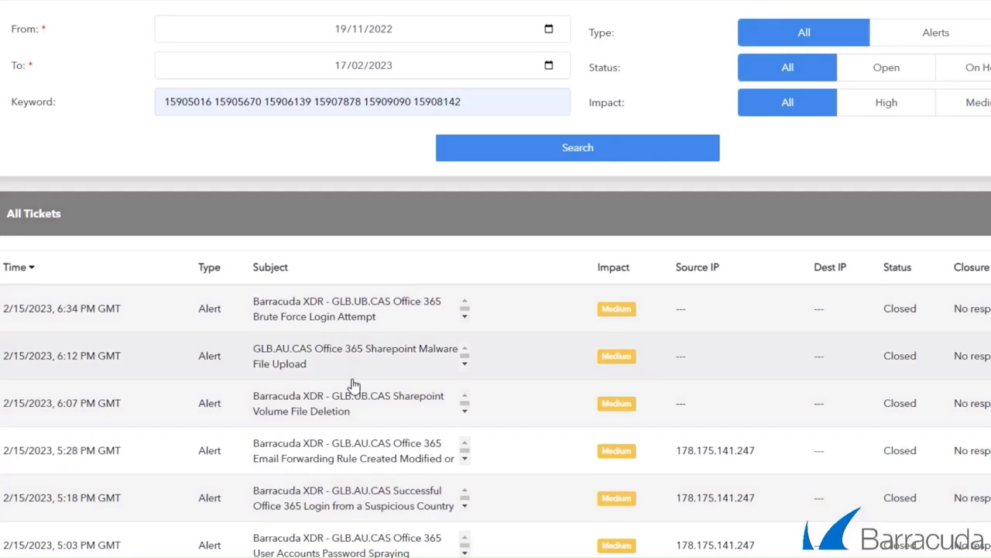
click(351, 399)
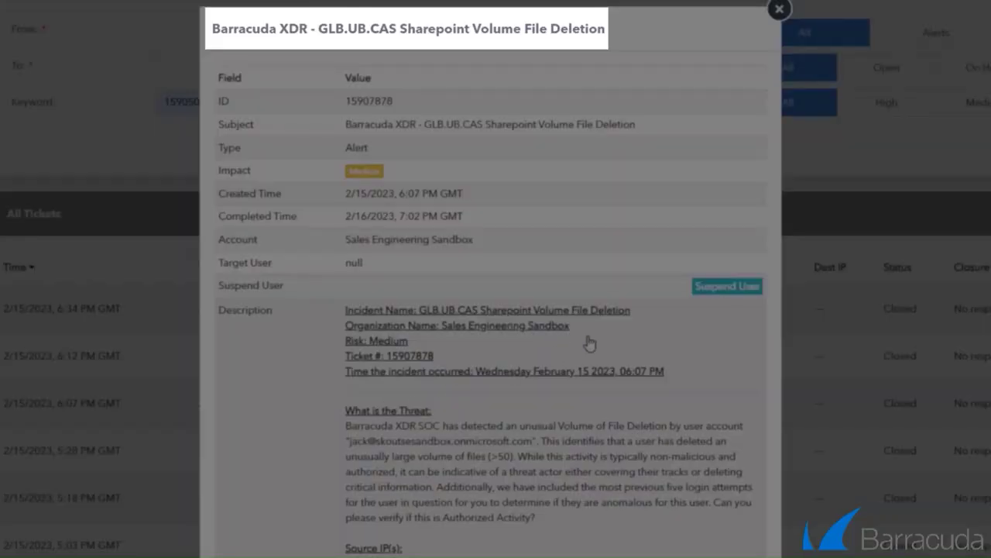
scroll(745, 341, down, 1)
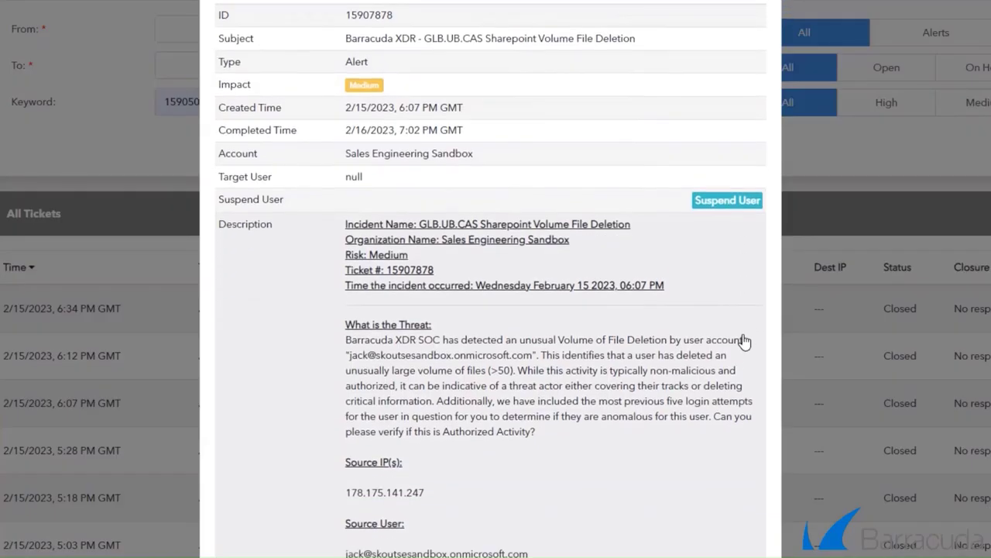
scroll(744, 342, down, 3)
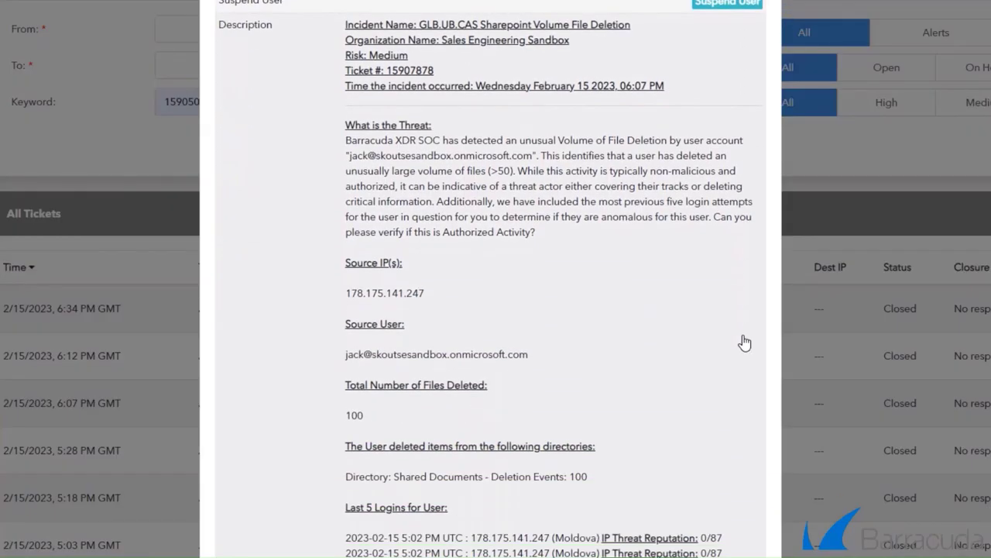
scroll(745, 341, down, 2)
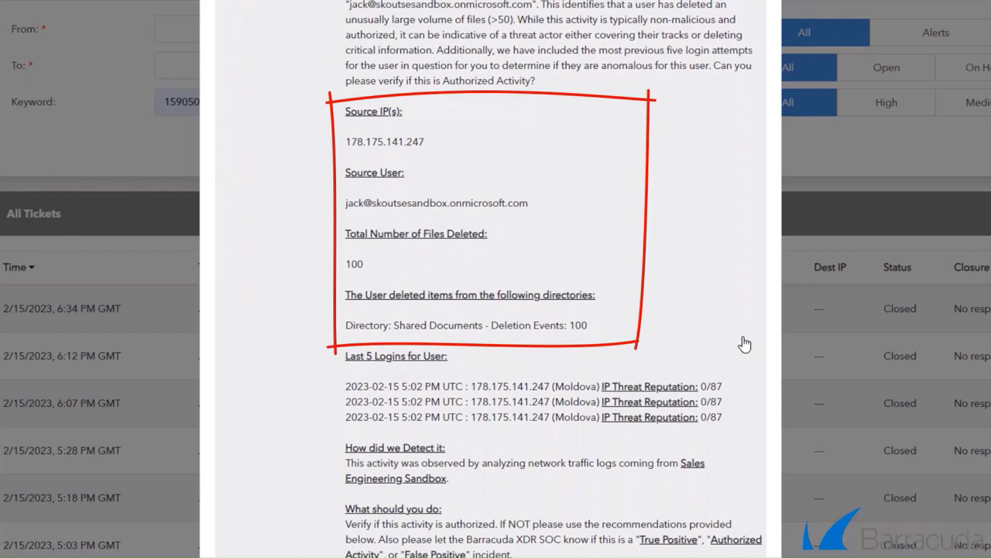
scroll(744, 343, up, 5)
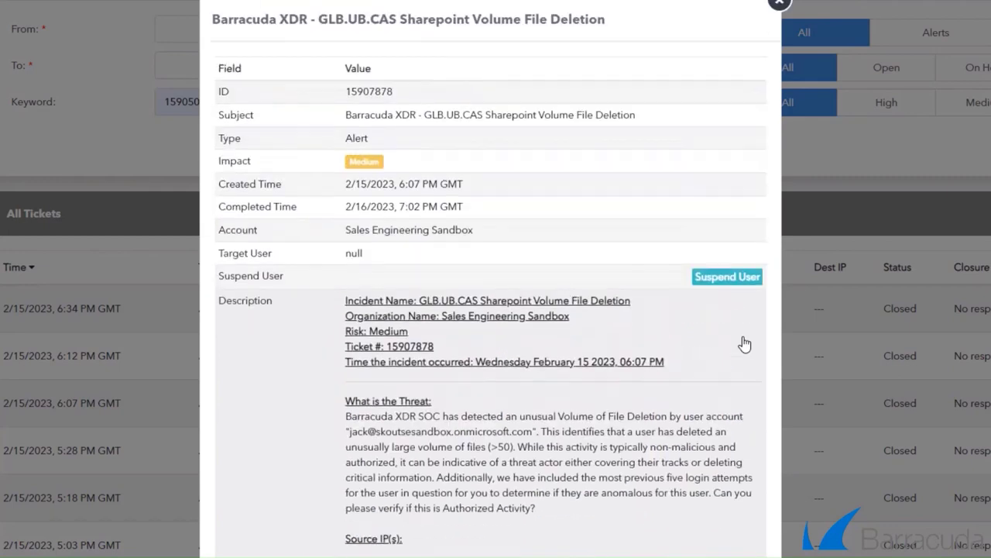
click(778, 10)
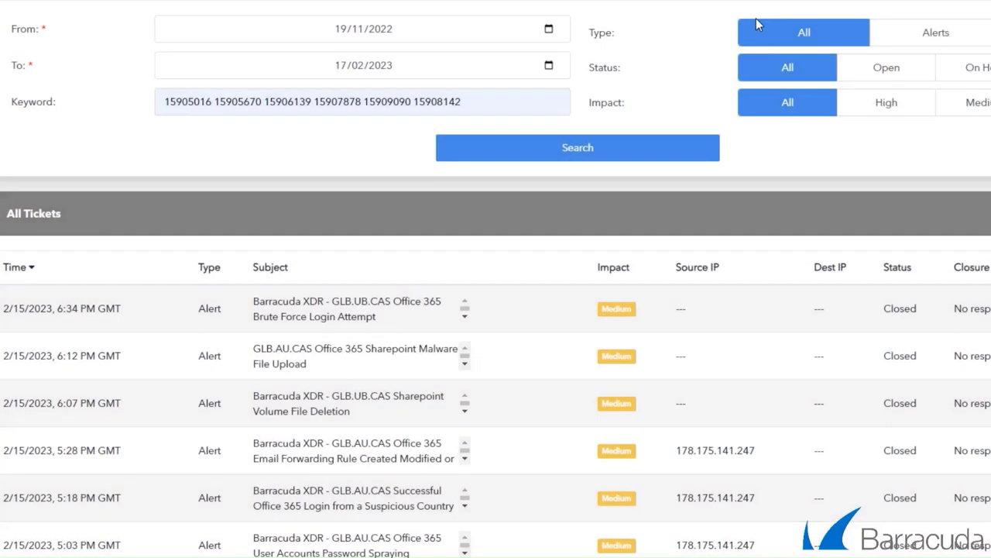
click(418, 361)
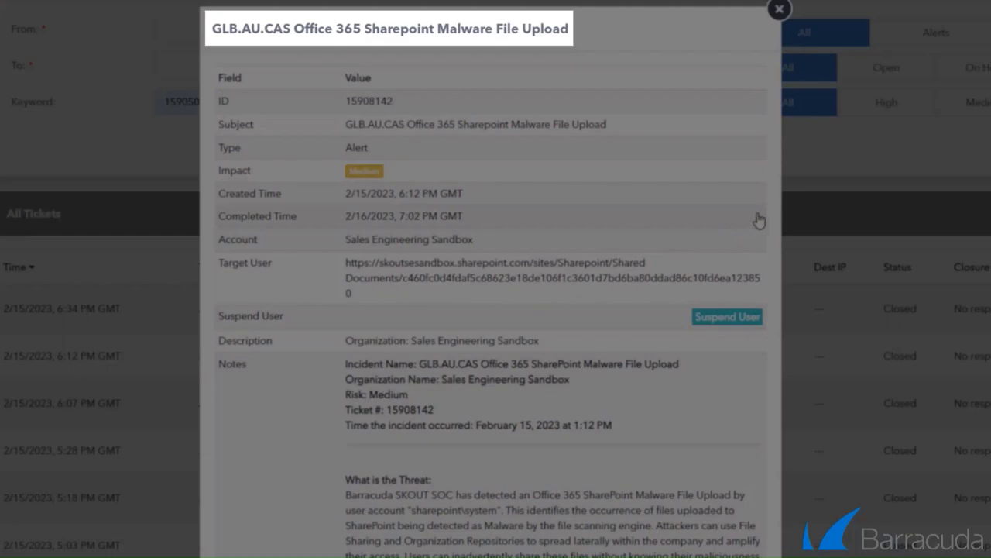
scroll(751, 229, down, 3)
scroll(750, 235, down, 3)
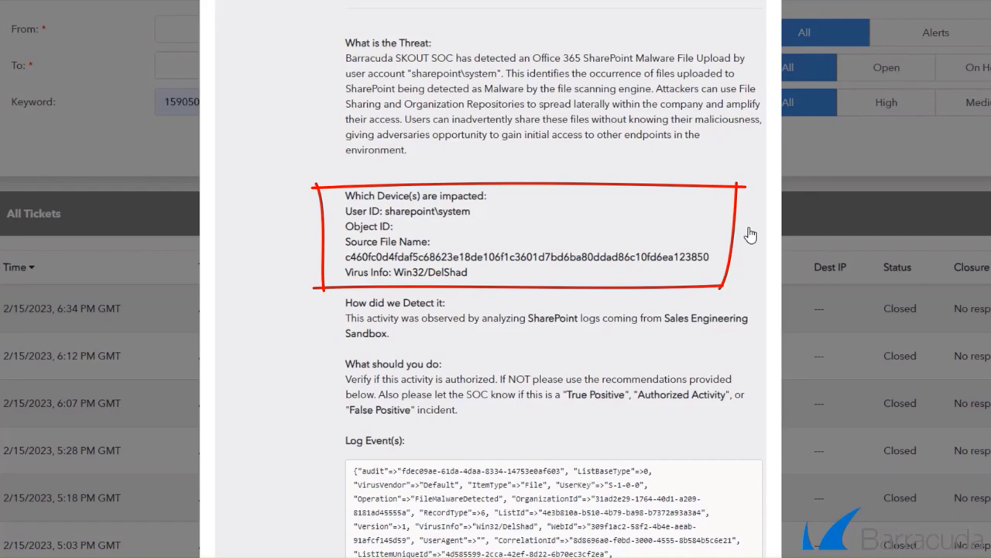
scroll(726, 232, up, 3)
scroll(736, 154, up, 3)
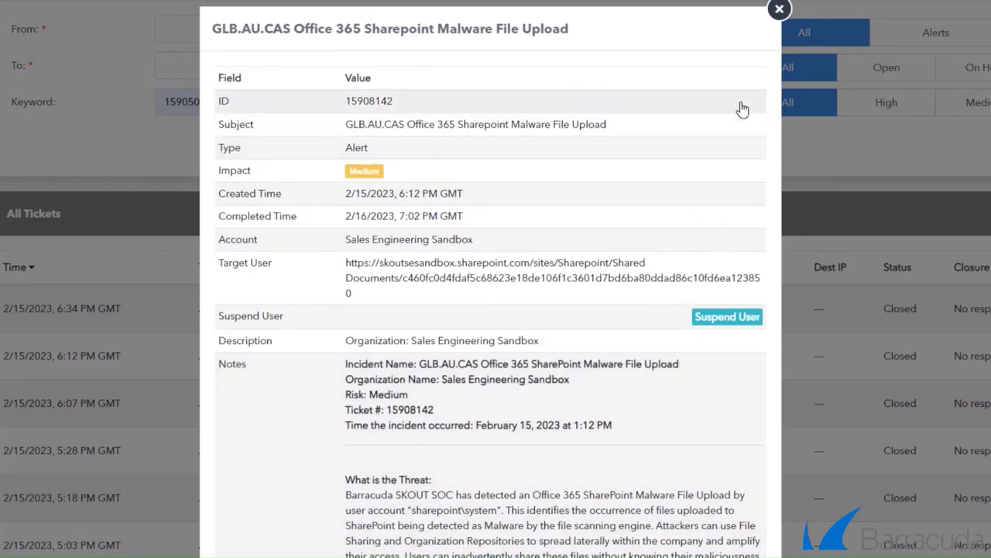
click(780, 11)
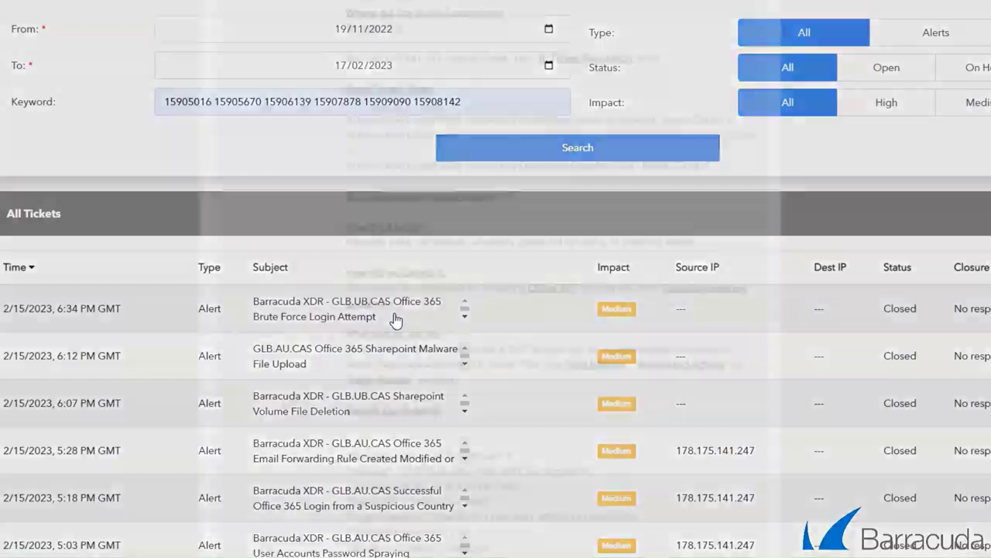
- Open the Brute Force Login Attempt alert and look through its impacted user details
click(395, 319)
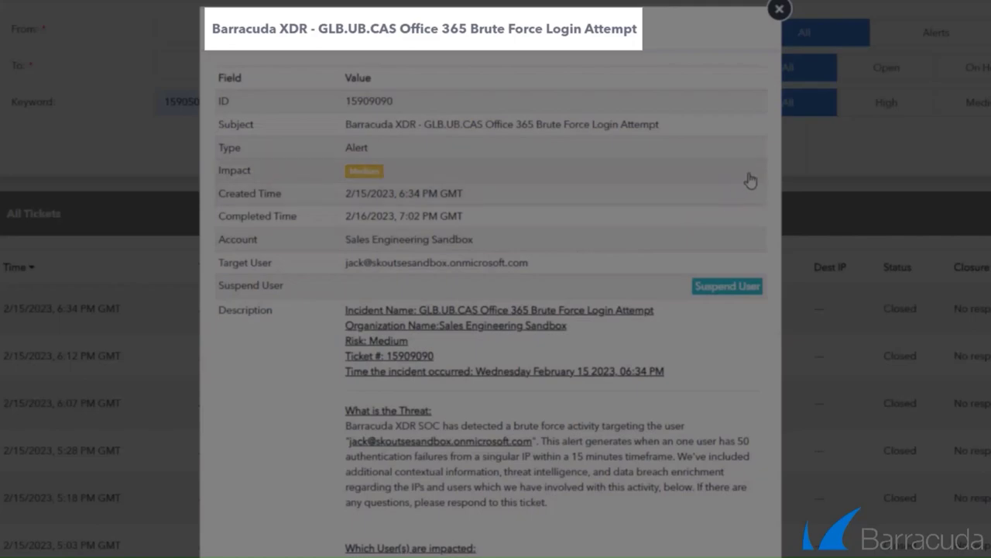
scroll(705, 254, down, 5)
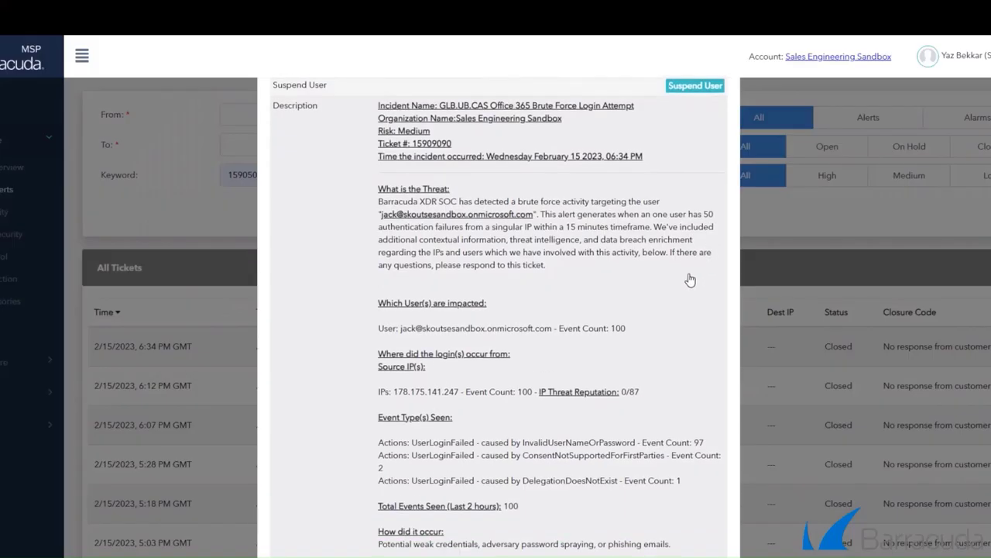
scroll(690, 284, down, 1)
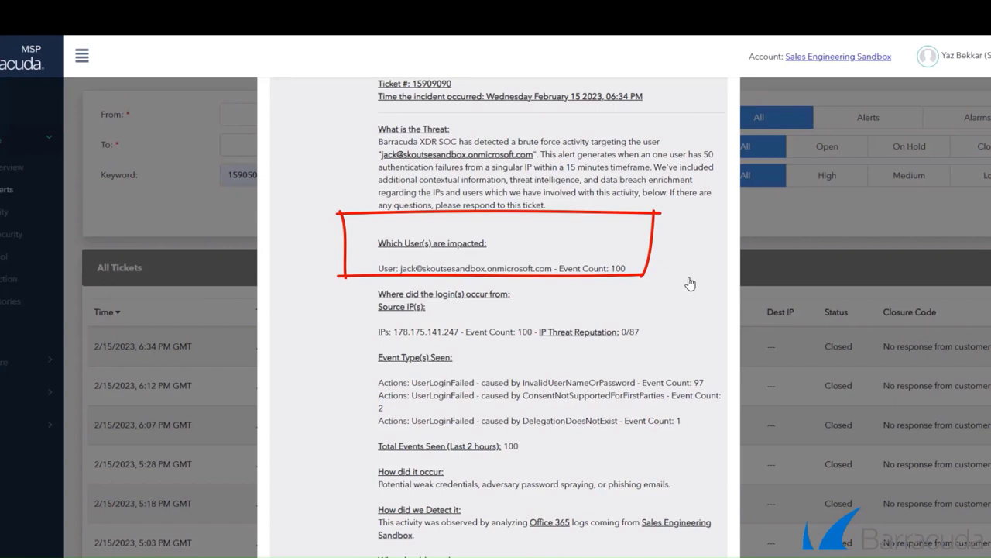
scroll(690, 284, up, 5)
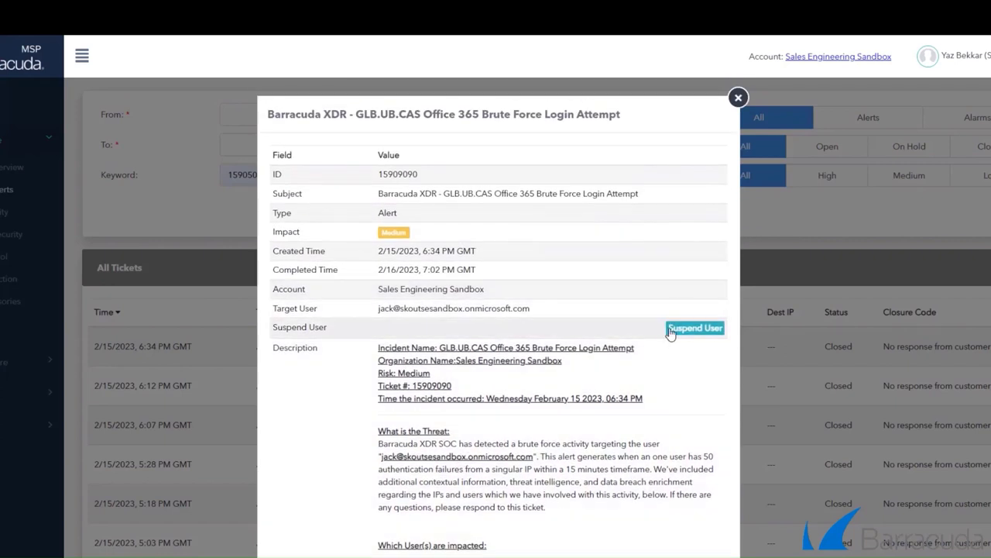
- Suspend the brute-forced user by revoking Microsoft 365 sessions and blocking sign-in
click(688, 332)
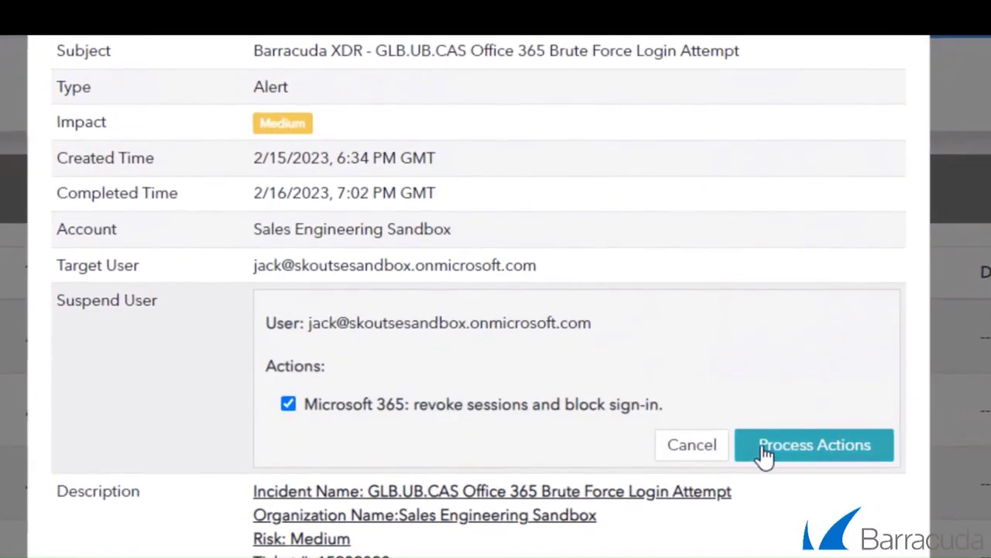
click(765, 456)
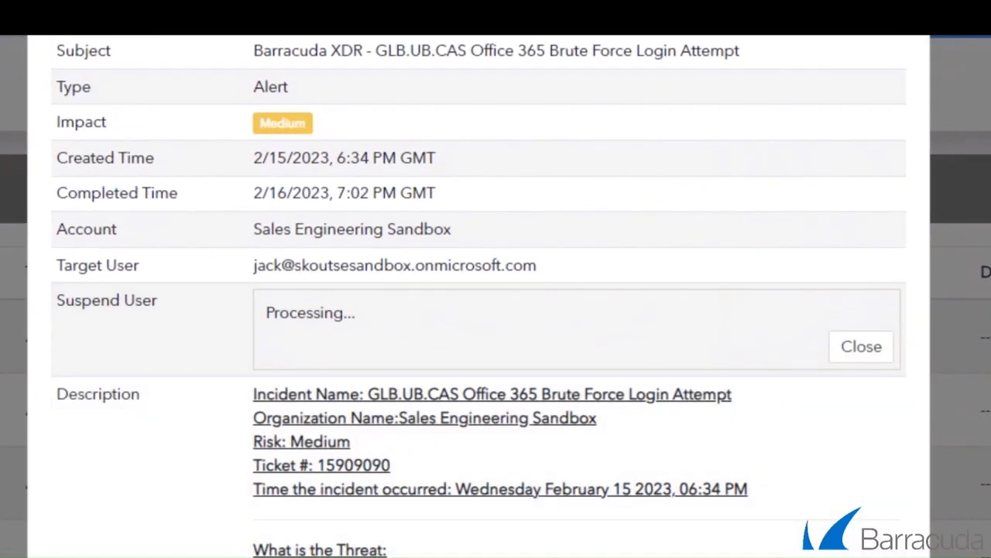